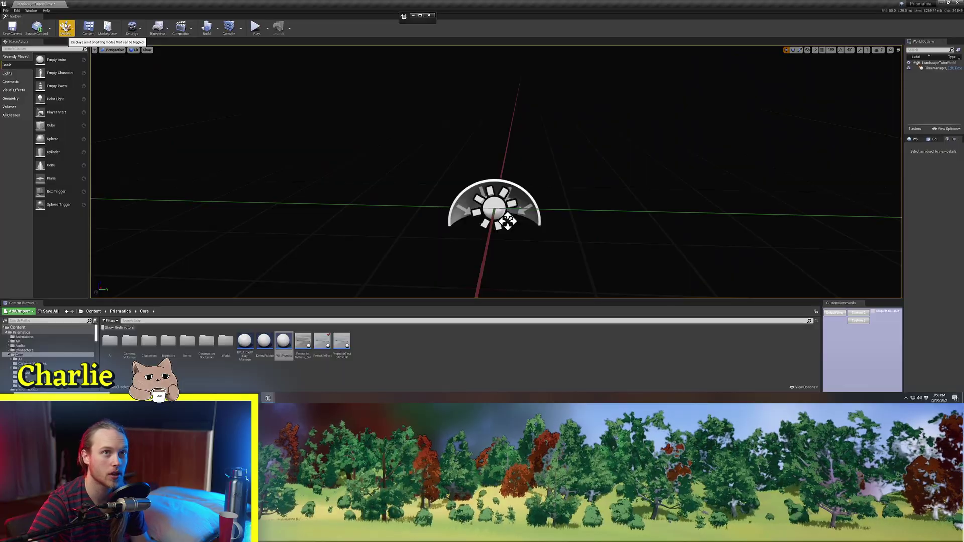
# Step: Switch to Landscape mode and bring the new landscape's preview grid into view
pyautogui.click(66, 27)
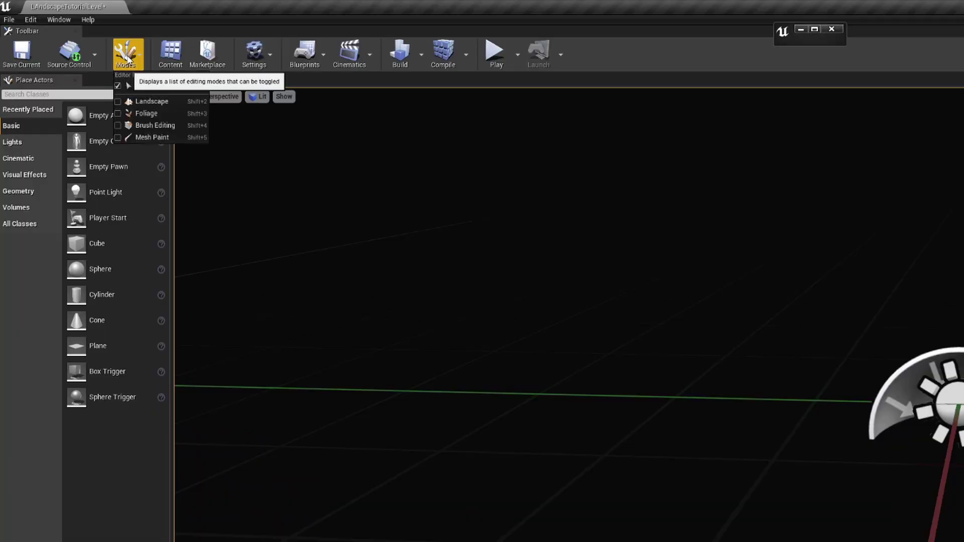
pyautogui.click(76, 52)
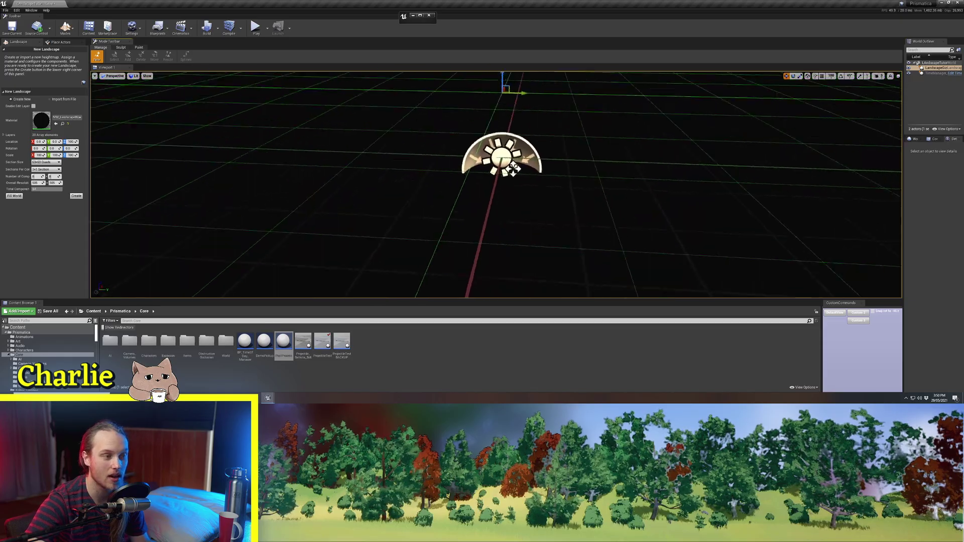
pyautogui.press('s')
pyautogui.moveTo(496, 184)
pyautogui.mouseDown(button='right')
pyautogui.moveTo(501, 206)
pyautogui.moveTo(512, 190)
pyautogui.mouseUp(button='right')
pyautogui.press('s')
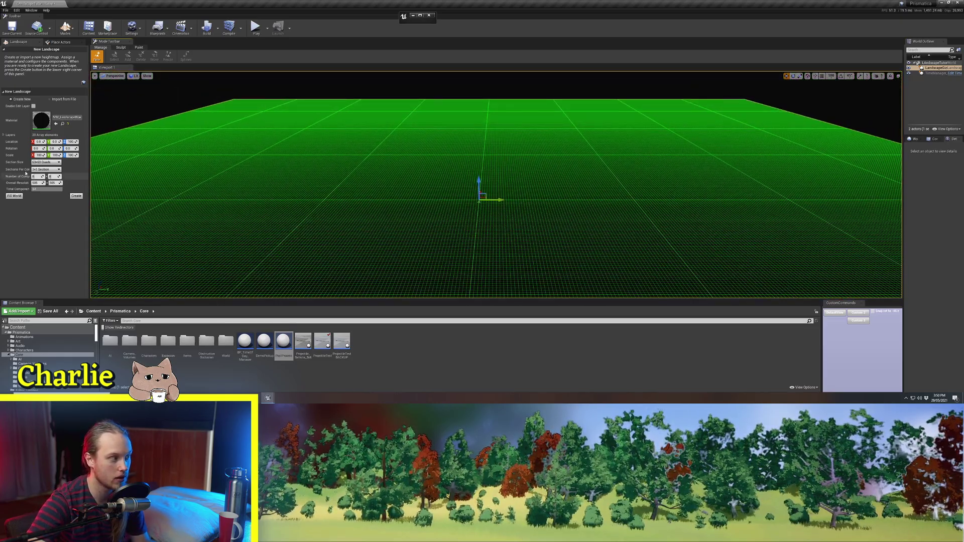
# Step: Clear the new landscape's material to None and create the landscape with the remaining default settings
pyautogui.moveTo(89, 160); pyautogui.dragTo(387, 160)
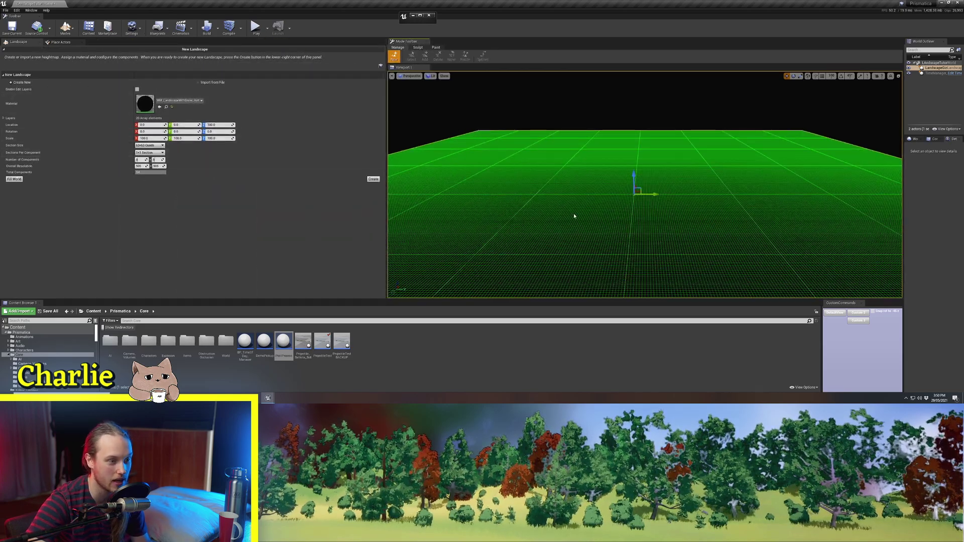
pyautogui.moveTo(573, 212); pyautogui.dragTo(574, 236, button='right')
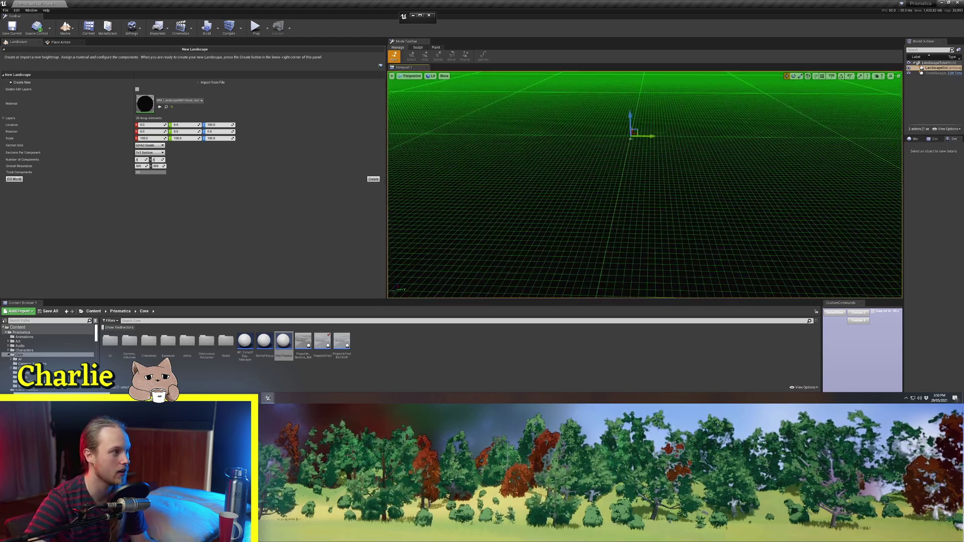
pyautogui.moveTo(387, 140); pyautogui.dragTo(225, 141)
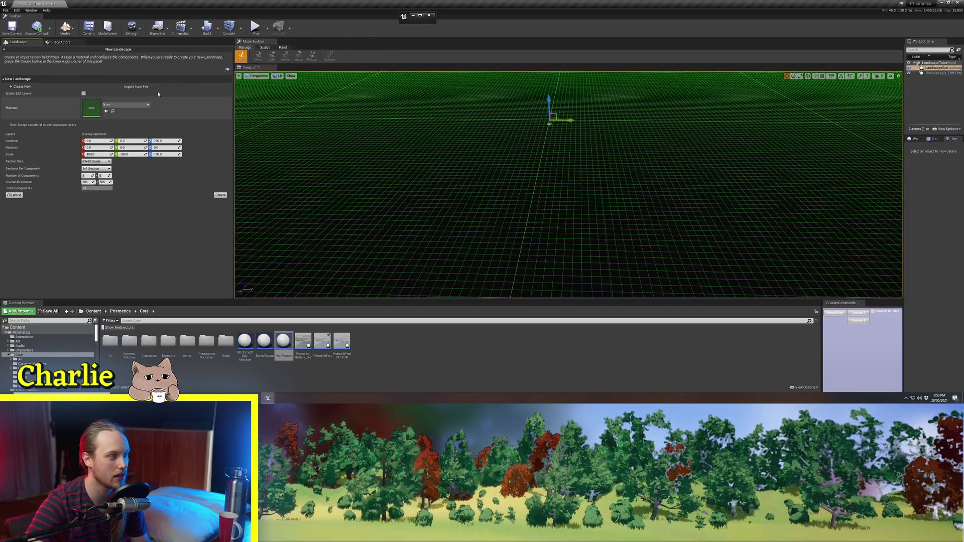
pyautogui.click(220, 194)
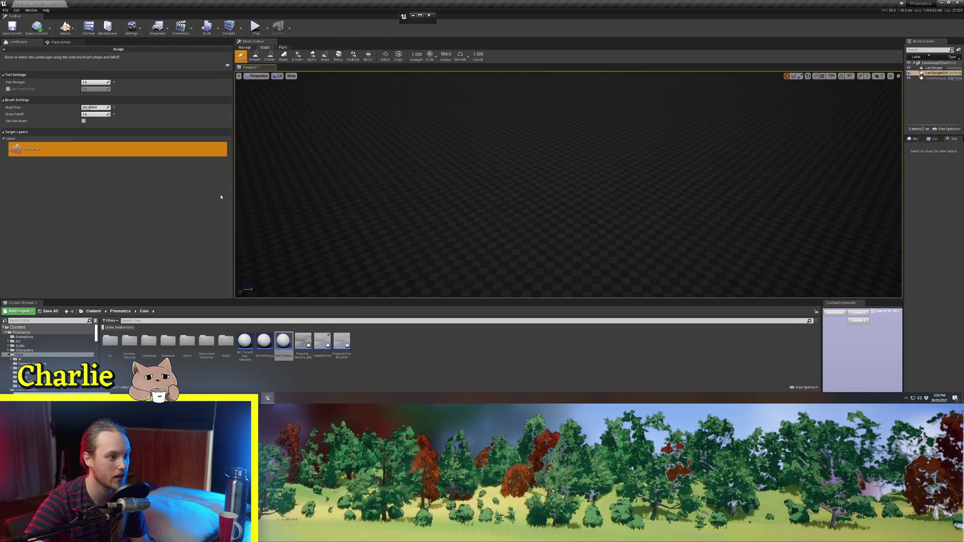
# Step: Return to Select mode and enlarge the area showing the landscape's details
pyautogui.press('s')
pyautogui.moveTo(676, 196)
pyautogui.mouseDown(button='right')
pyautogui.moveTo(676, 170)
pyautogui.moveTo(676, 201)
pyautogui.mouseUp(button='right')
pyautogui.moveTo(625, 217)
pyautogui.mouseDown()
pyautogui.moveTo(488, 185)
pyautogui.moveTo(454, 213)
pyautogui.mouseUp()
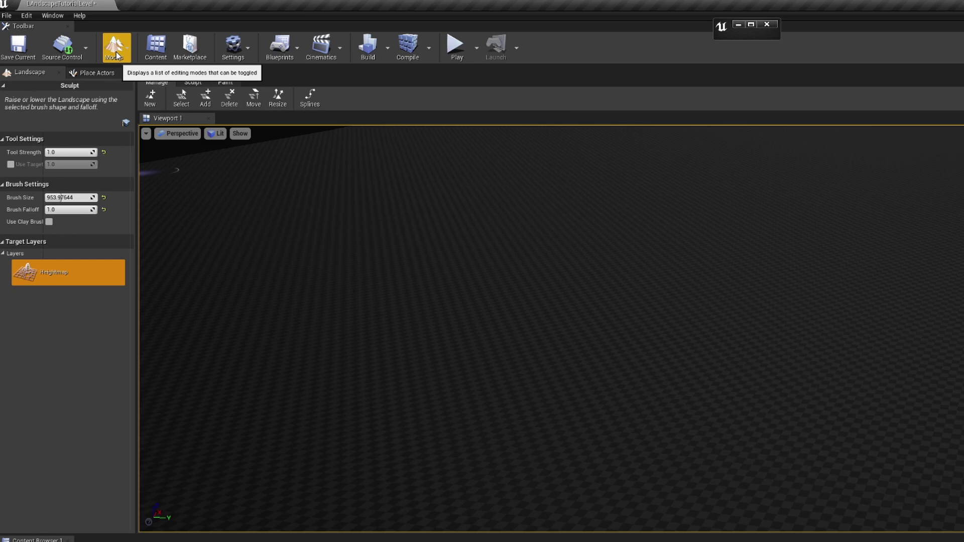
pyautogui.click(116, 52)
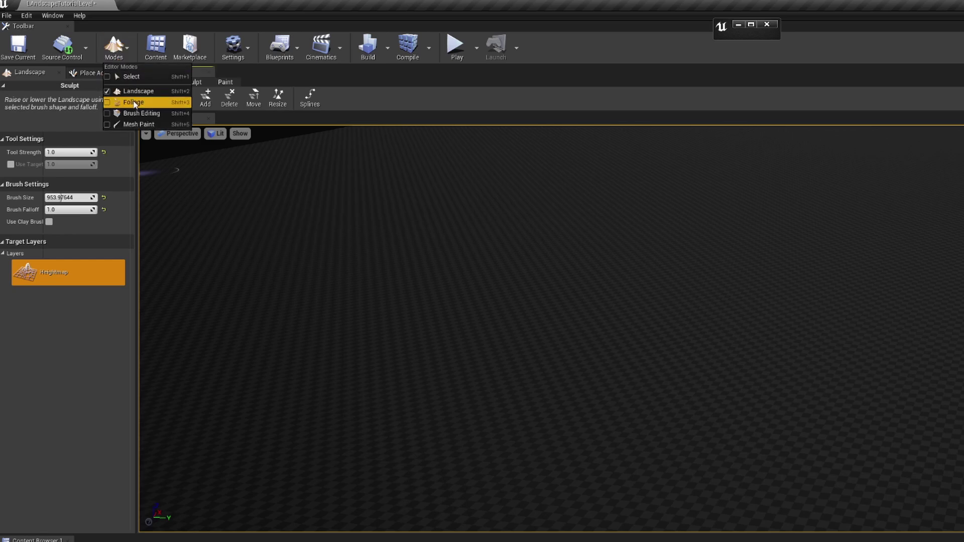
pyautogui.click(133, 76)
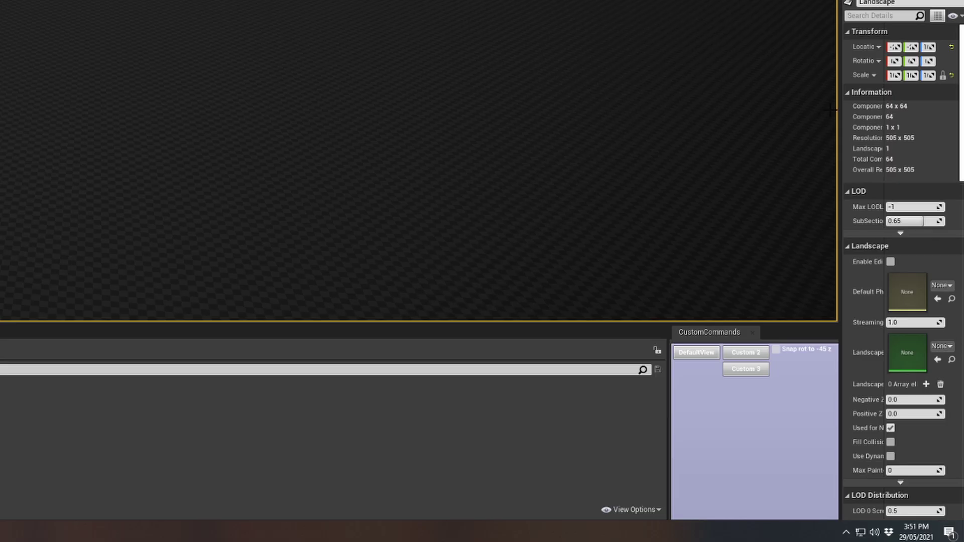
pyautogui.moveTo(837, 107); pyautogui.dragTo(540, 107)
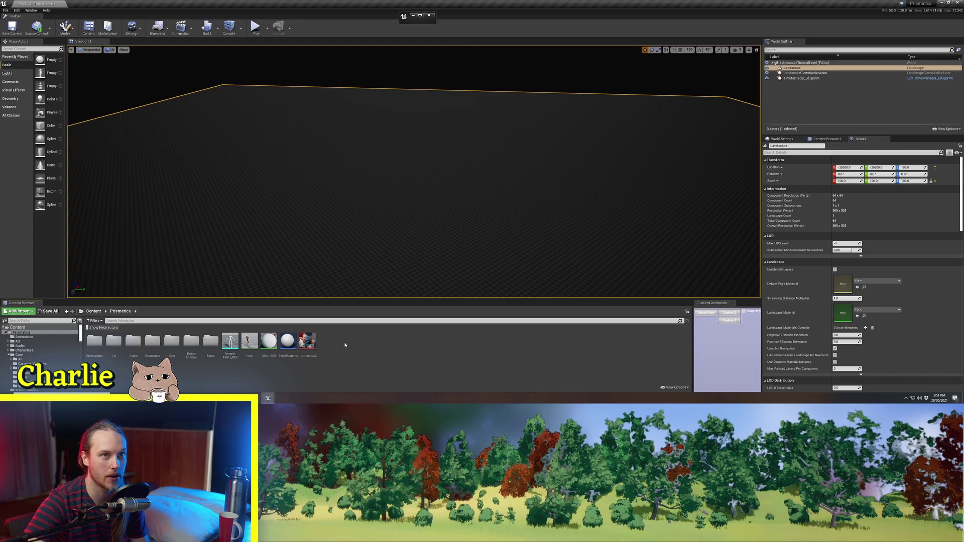
# Step: Create a material named LandscapeTutorial in the Prismatica folder and assign it as the landscape's Landscape Material
pyautogui.rightClick(345, 345)
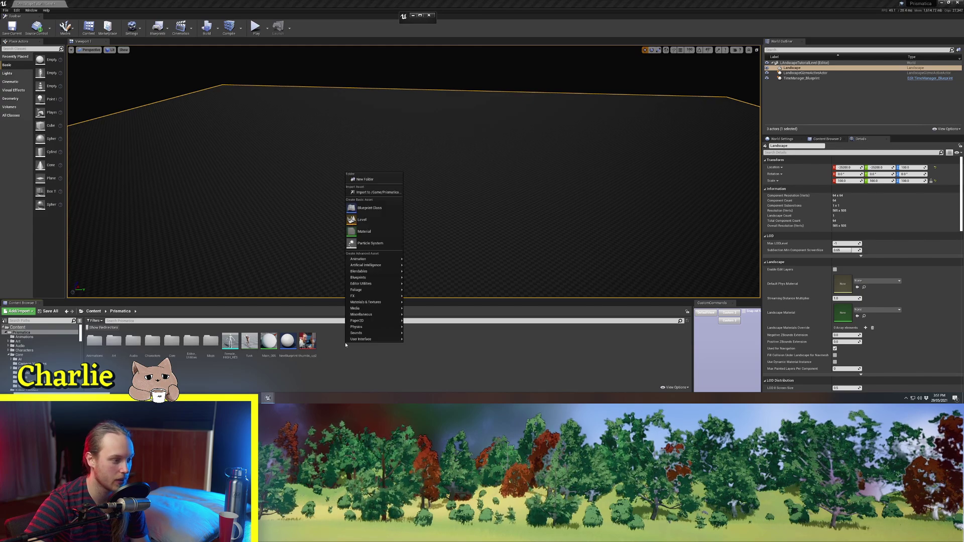
pyautogui.click(372, 232)
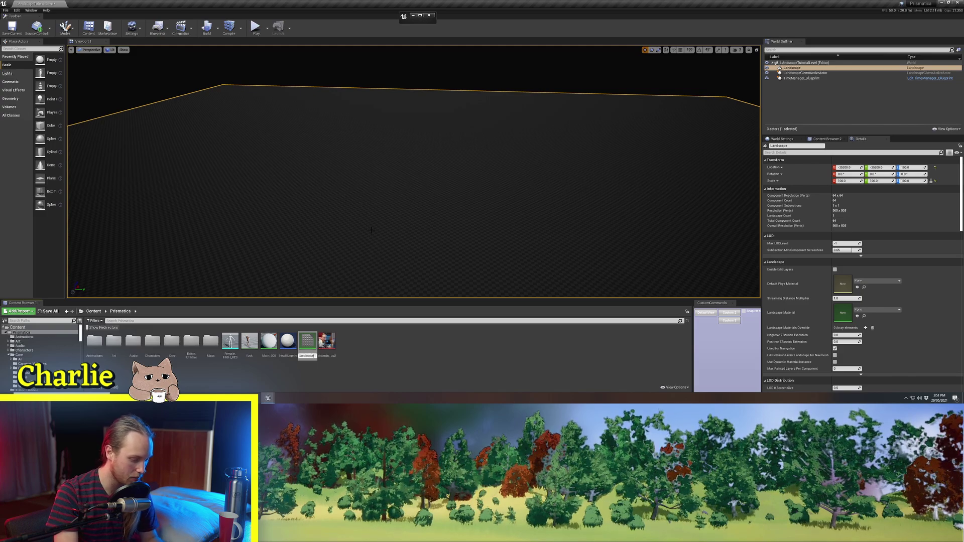
pyautogui.write('LandscapeTutorial')
pyautogui.press('Return')
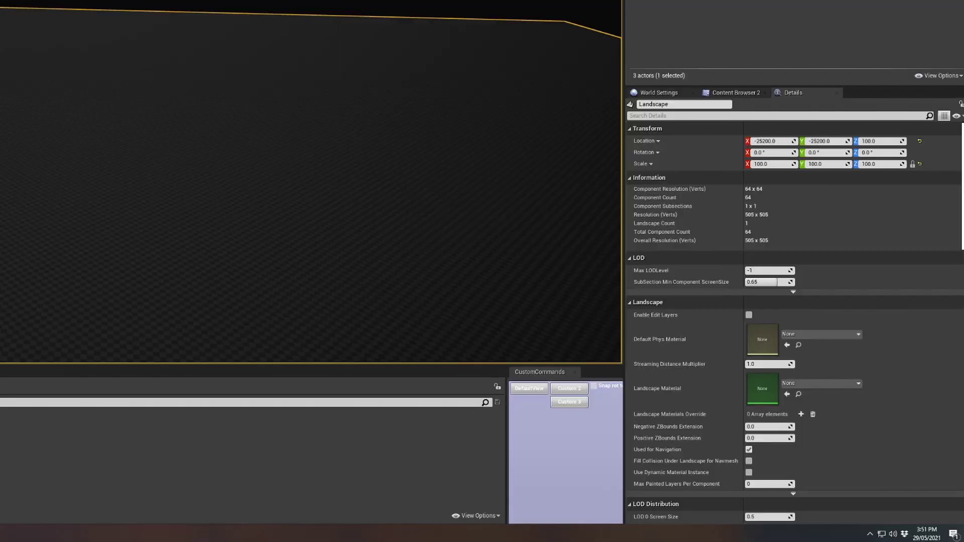
pyautogui.moveTo(269, 344); pyautogui.dragTo(835, 286)
pyautogui.moveTo(749, 344); pyautogui.dragTo(760, 392)
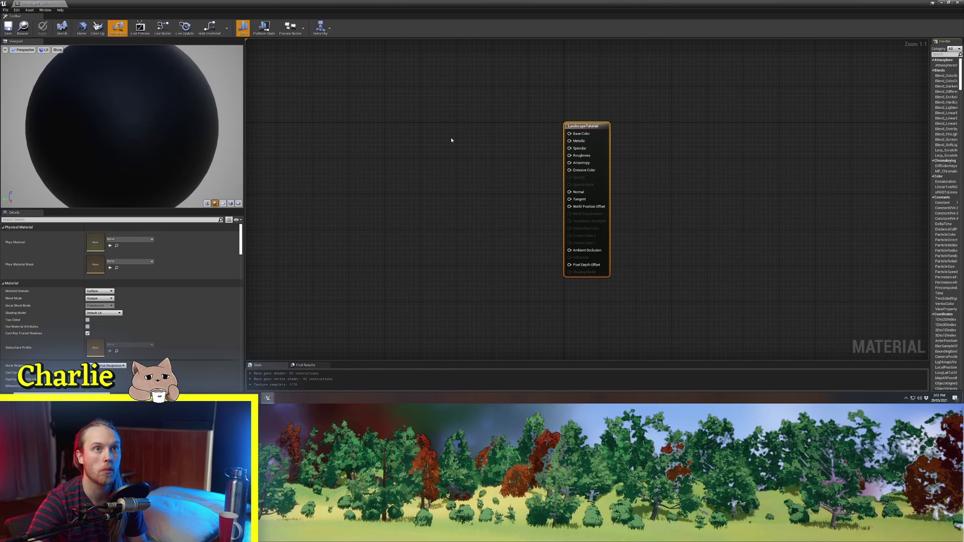
# Step: Add a LandscapeLayerBlend node to the LandscapeTutorial material graph, placed ahead of the material output node
pyautogui.moveTo(452, 140); pyautogui.dragTo(557, 142, button='right')
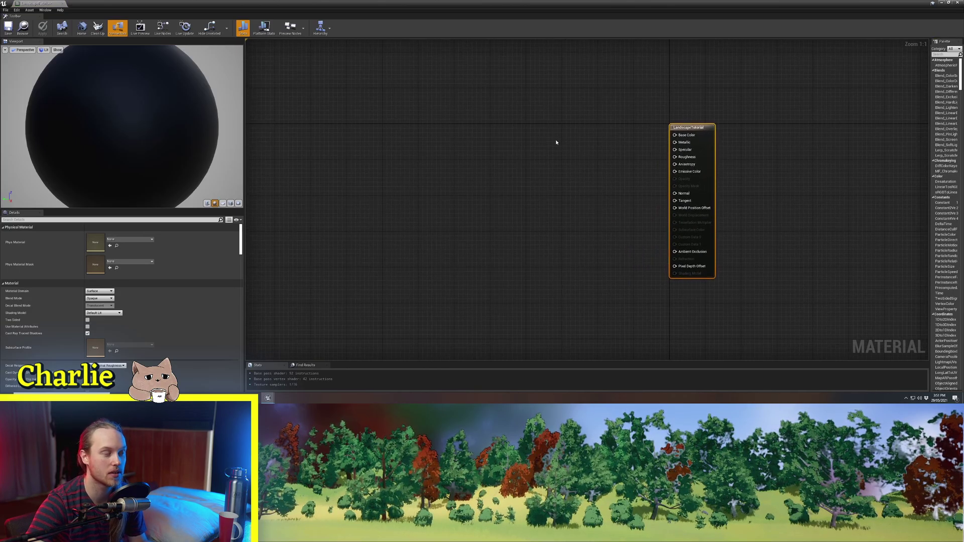
pyautogui.moveTo(245, 150); pyautogui.dragTo(158, 149)
pyautogui.moveTo(407, 161); pyautogui.dragTo(504, 164, button='right')
pyautogui.click(501, 210)
pyautogui.moveTo(512, 213); pyautogui.dragTo(463, 216, button='right')
pyautogui.rightClick(421, 209)
pyautogui.write('landsca')
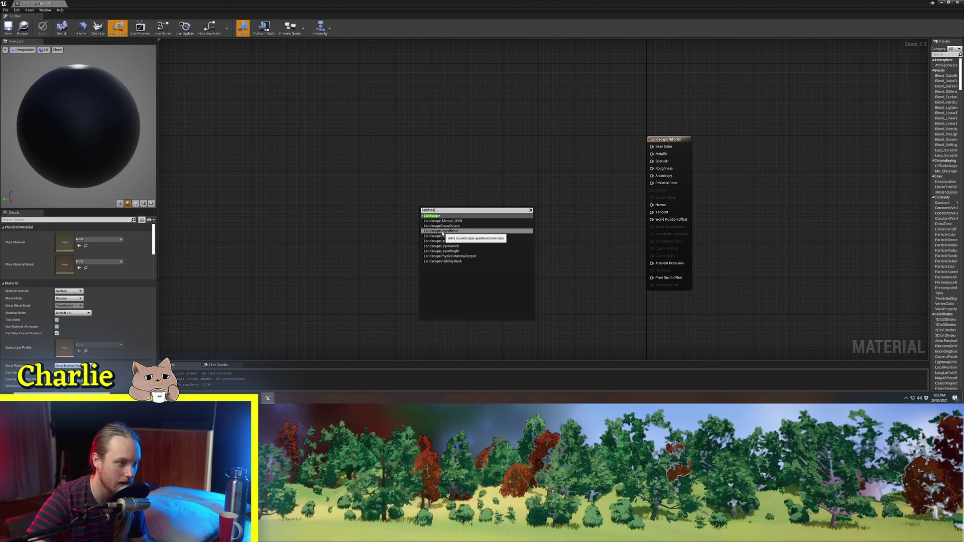
pyautogui.click(440, 230)
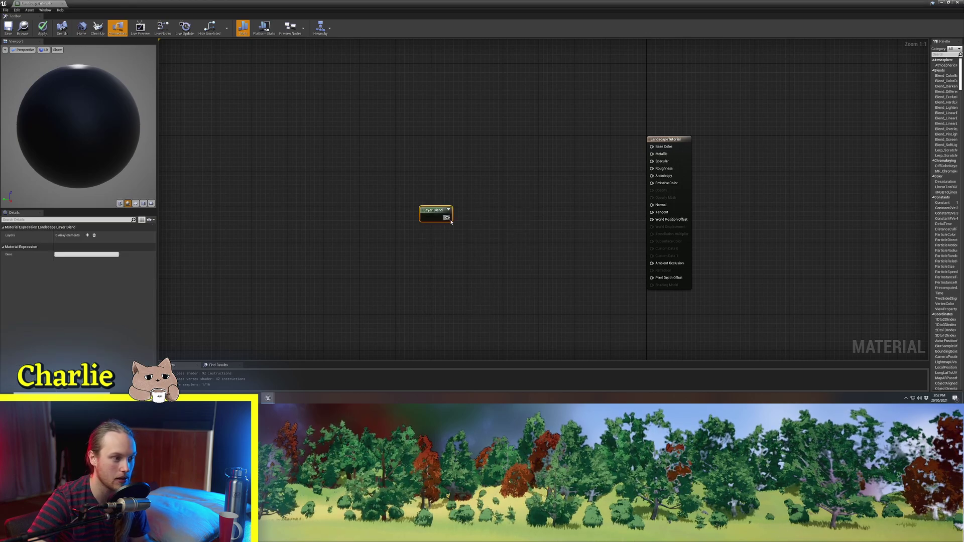
pyautogui.scroll(3, 431, 229)
pyautogui.moveTo(430, 229); pyautogui.dragTo(478, 133)
pyautogui.rightClick(461, 187)
pyautogui.write('sample')
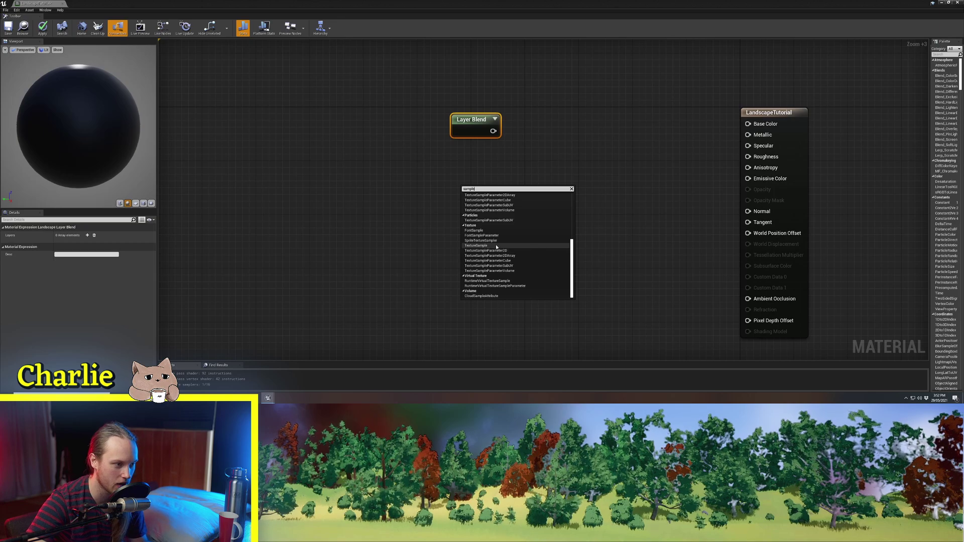
pyautogui.scroll(5, 484, 248)
pyautogui.click(492, 211)
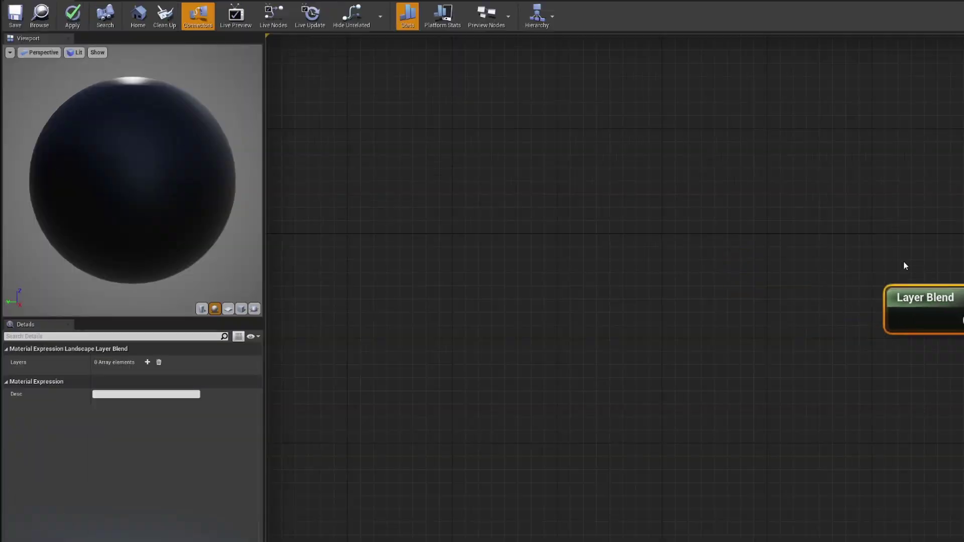
# Step: Add three layers to the Layer Blend node and expand their settings
pyautogui.moveTo(542, 203); pyautogui.dragTo(481, 173)
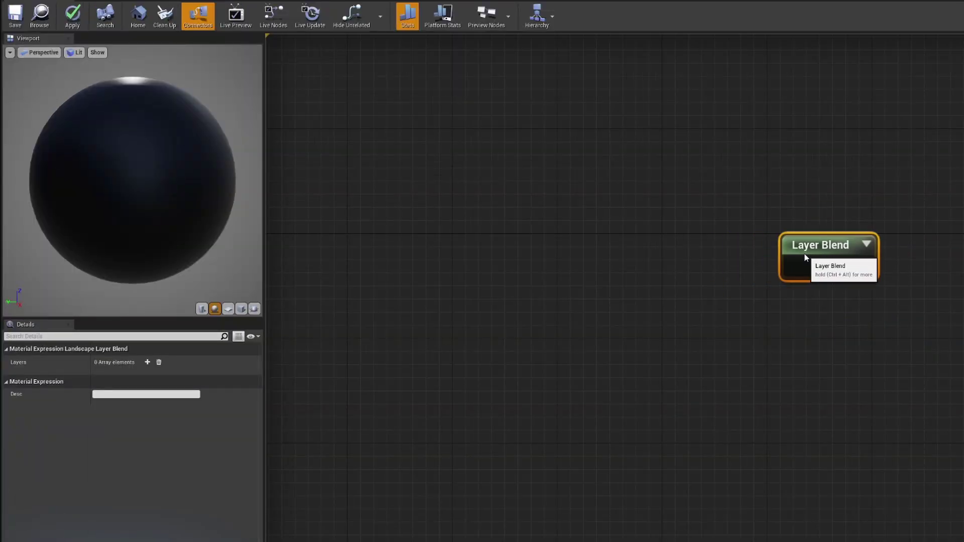
pyautogui.click(147, 362)
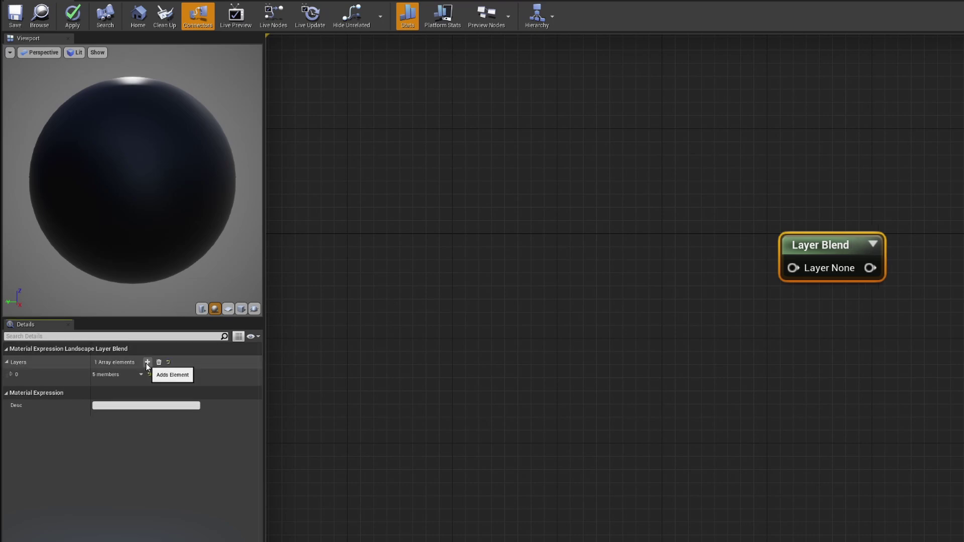
pyautogui.click(147, 362)
pyautogui.click(147, 363)
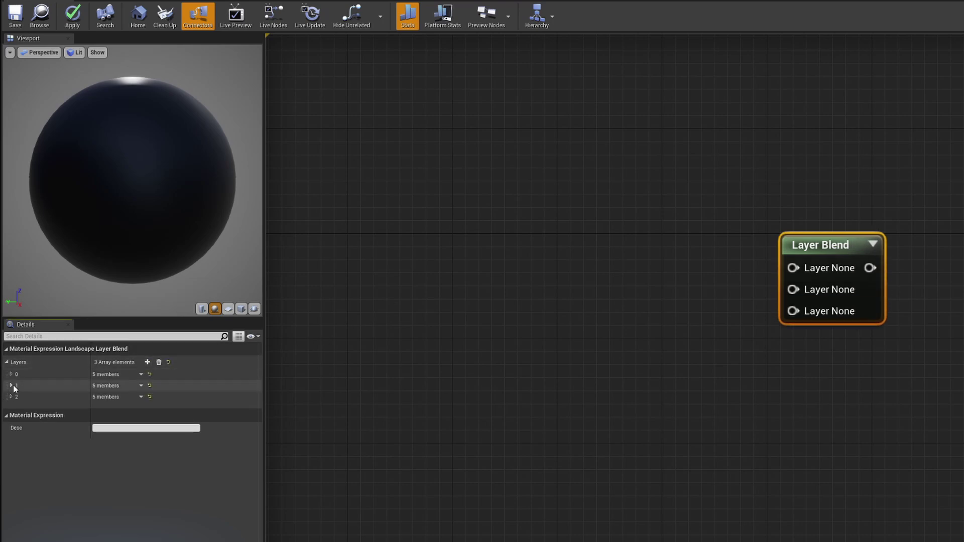
pyautogui.click(10, 374)
pyautogui.click(10, 443)
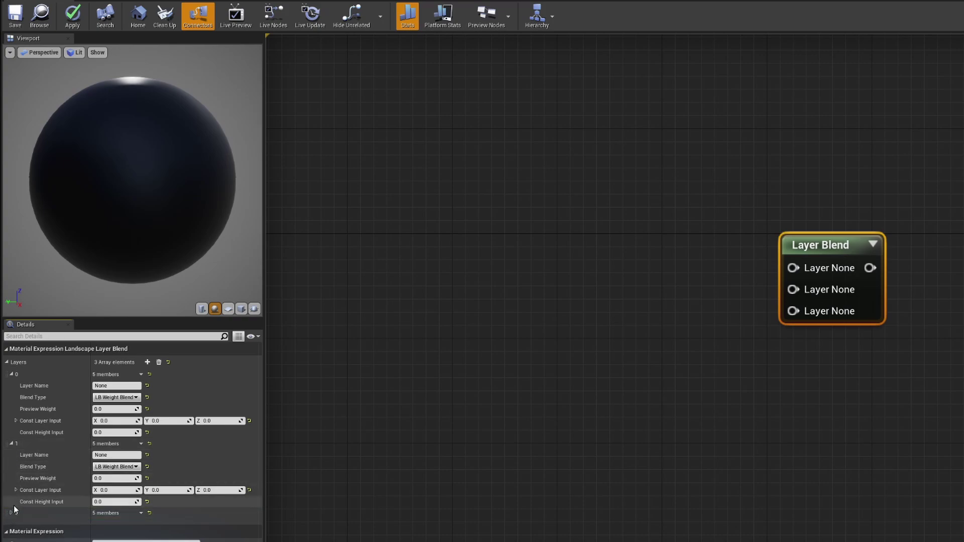
pyautogui.click(11, 513)
# Step: Name the Layer Blend node's three layers Grass, Dirt and Sand
pyautogui.click(123, 385)
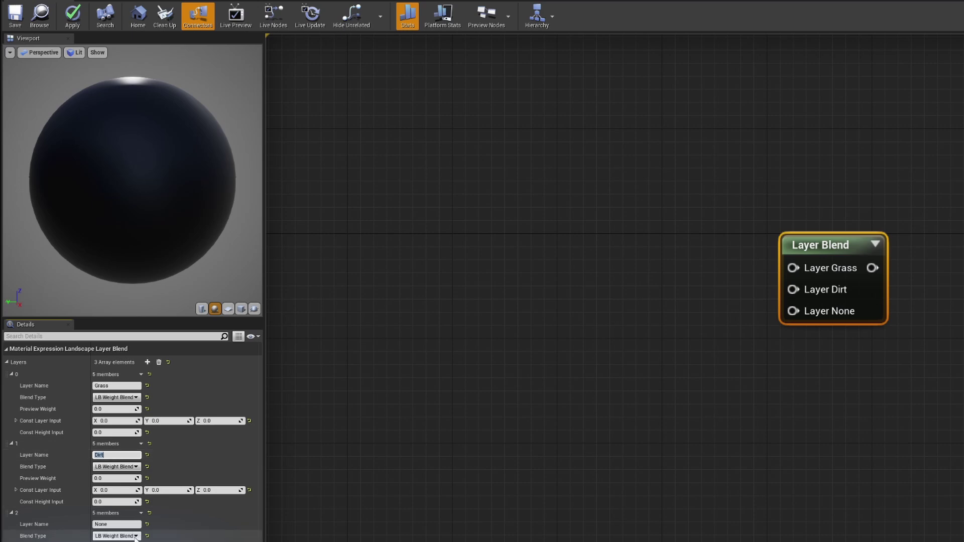
pyautogui.click(119, 524)
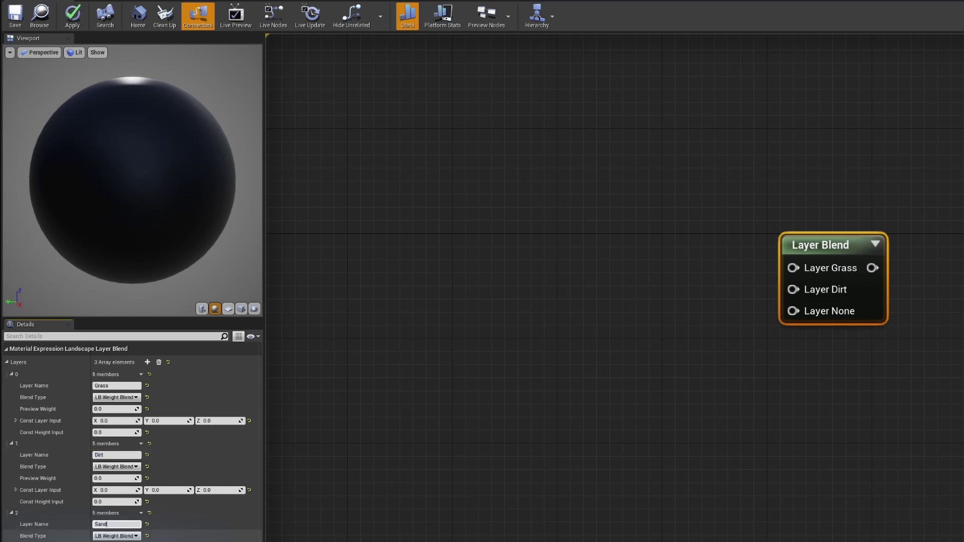
pyautogui.moveTo(863, 296); pyautogui.dragTo(863, 269)
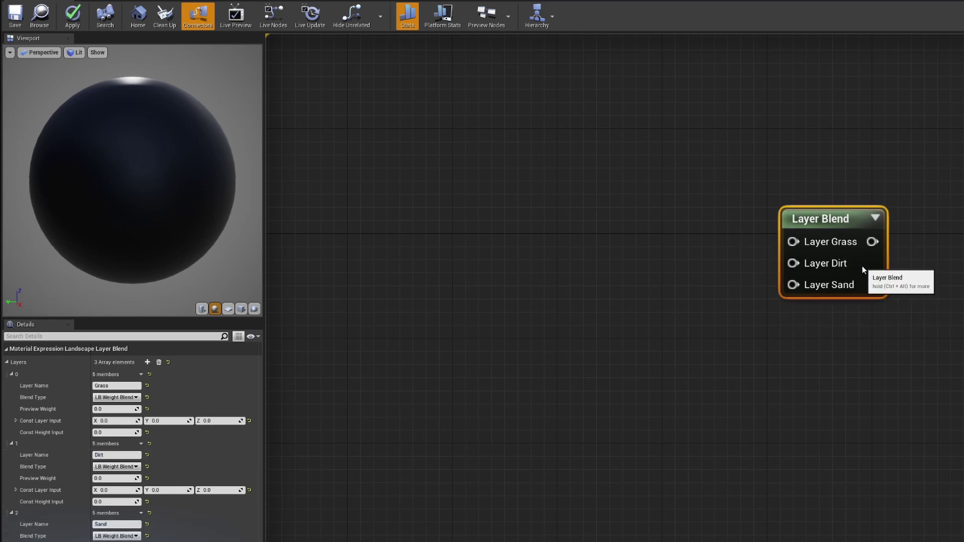
# Step: Duplicate the Layer Blend node and place the copy directly below the original
pyautogui.hotkey('ctrl', 'v')
pyautogui.moveTo(813, 470); pyautogui.dragTo(819, 428)
pyautogui.moveTo(625, 229); pyautogui.dragTo(669, 261, button='right')
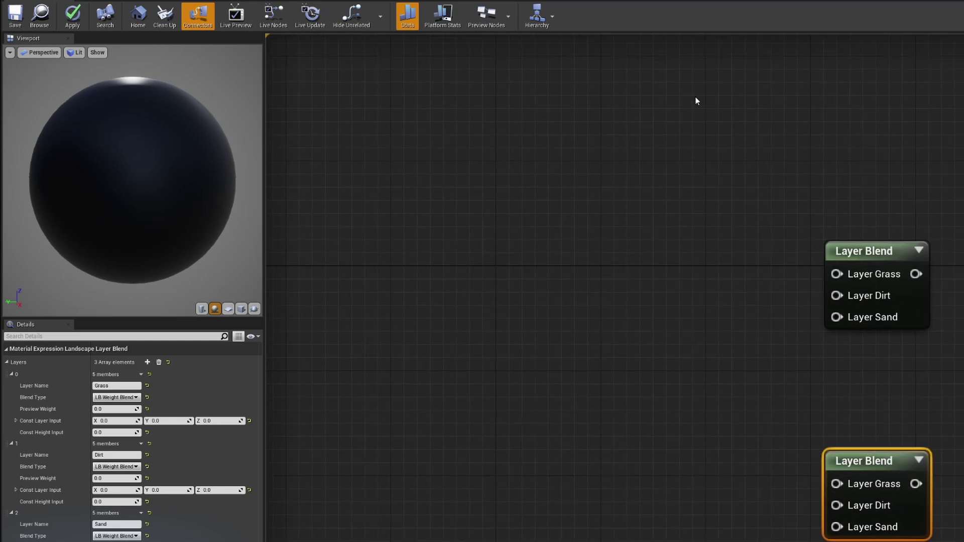
# Step: Add green, brown and pale yellow Constant3Vector nodes and connect them to the upper Layer Blend's Grass, Dirt and Sand inputs
pyautogui.moveTo(696, 96); pyautogui.dragTo(721, 211, button='right')
pyautogui.press('3')
pyautogui.click(662, 157)
pyautogui.moveTo(579, 102); pyautogui.dragTo(561, 116)
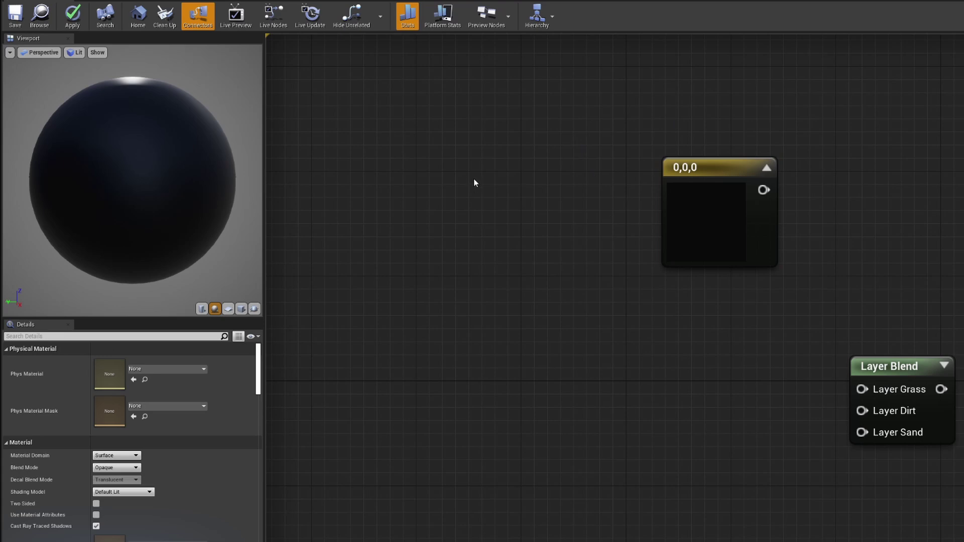
pyautogui.click(474, 180)
pyautogui.click(601, 69)
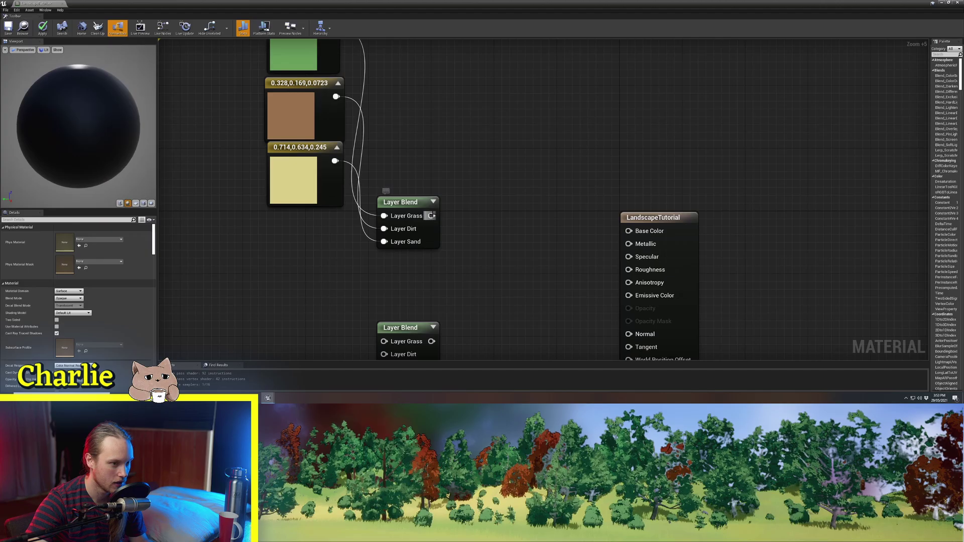
# Step: Connect the upper Layer Blend's output to the material's Base Color, and save and close the material
pyautogui.moveTo(634, 232); pyautogui.dragTo(633, 232)
pyautogui.moveTo(464, 251); pyautogui.dragTo(496, 213, button='right')
pyautogui.moveTo(460, 201); pyautogui.dragTo(460, 209)
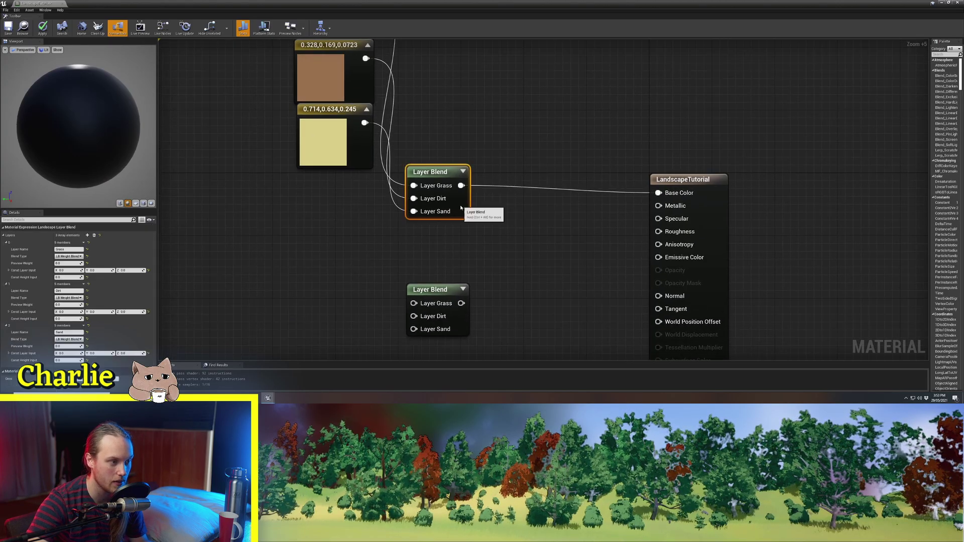
pyautogui.scroll(-2, 461, 209)
pyautogui.moveTo(461, 209); pyautogui.dragTo(482, 234, button='right')
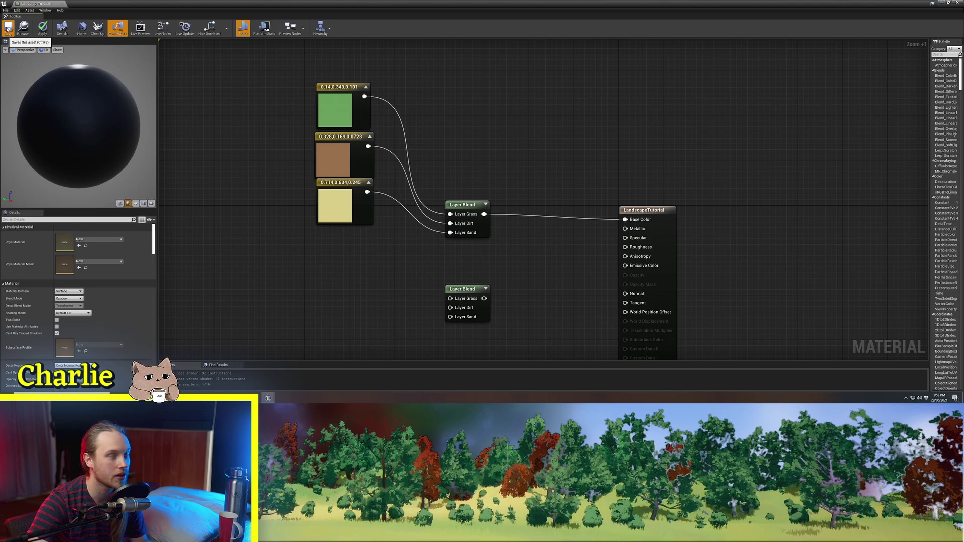
pyautogui.click(7, 28)
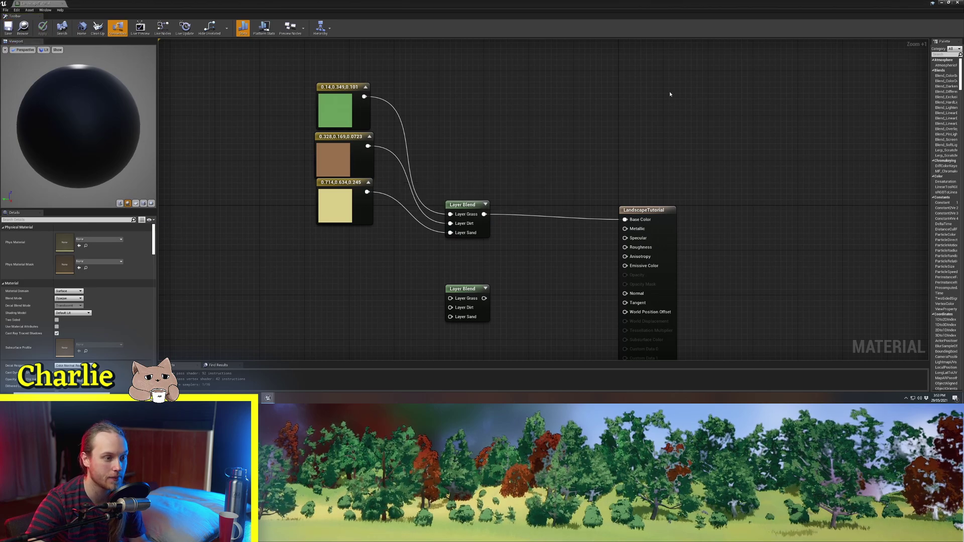
pyautogui.click(942, 3)
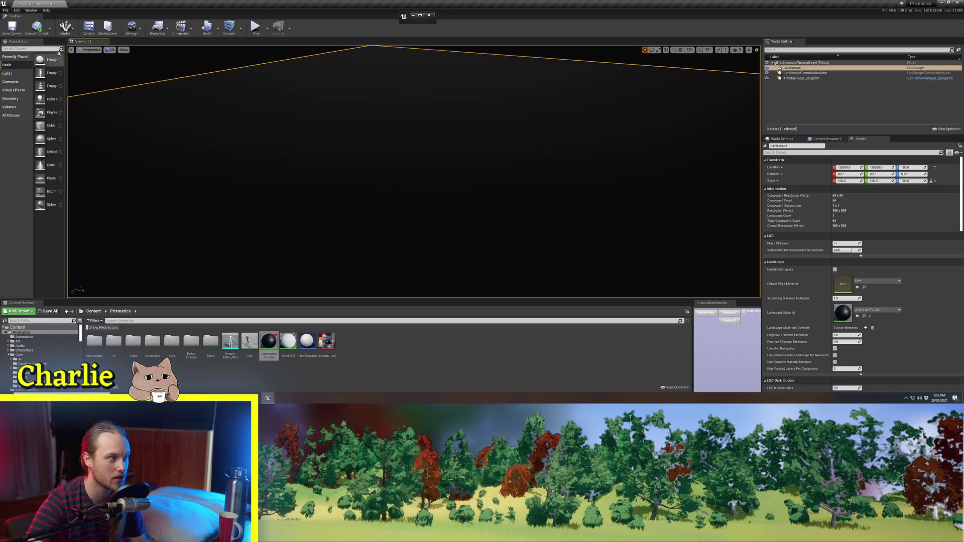
# Step: Switch back to Landscape mode with the Paint tool for the landscape's material layers
pyautogui.click(68, 27)
pyautogui.click(86, 53)
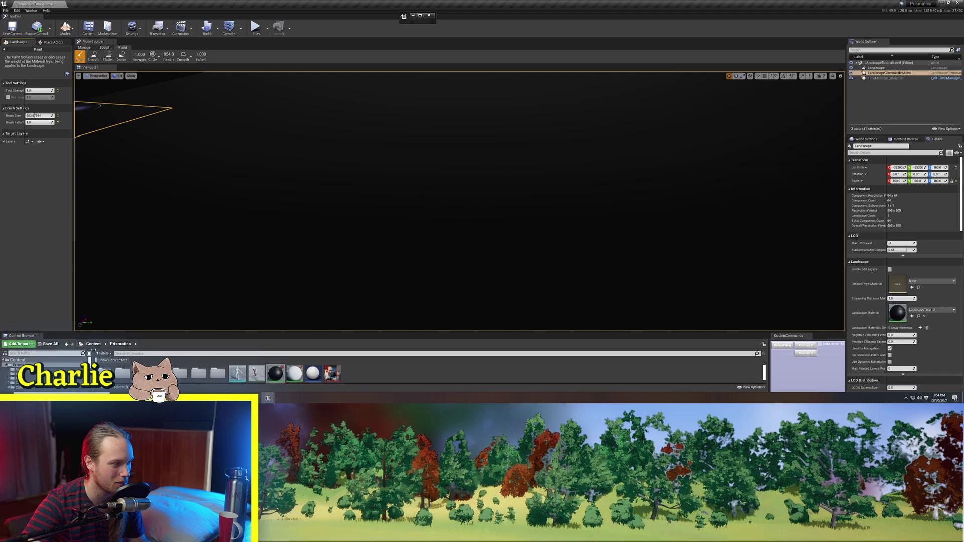
# Step: Reload the LandscapeTutorialLevel map from the Maps folder and re-enter Landscape mode so the paint layers are listed
pyautogui.doubleClick(179, 372)
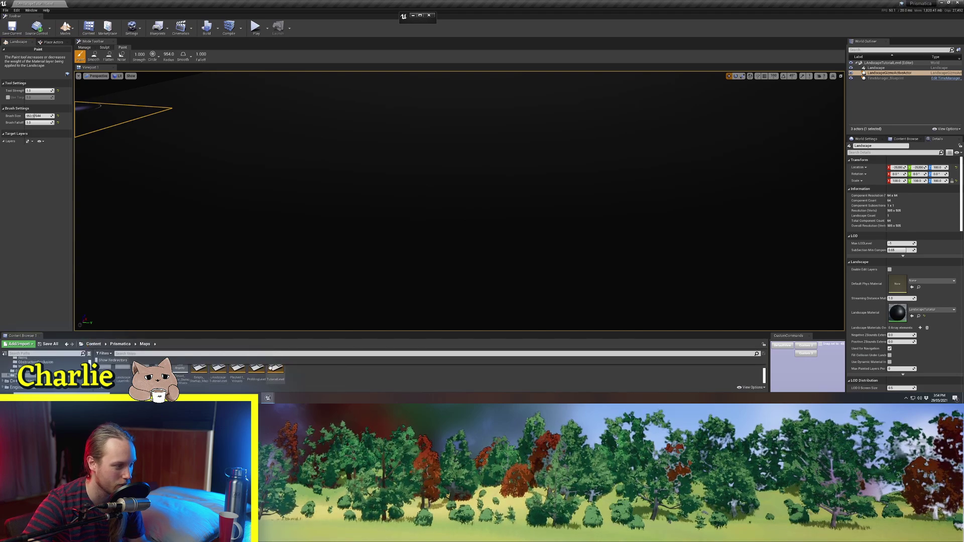
pyautogui.doubleClick(272, 369)
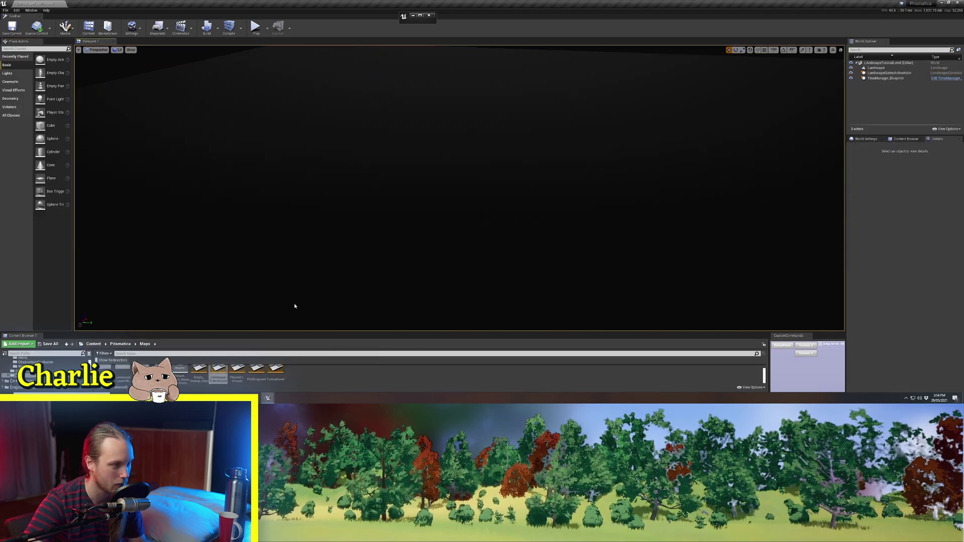
pyautogui.click(62, 29)
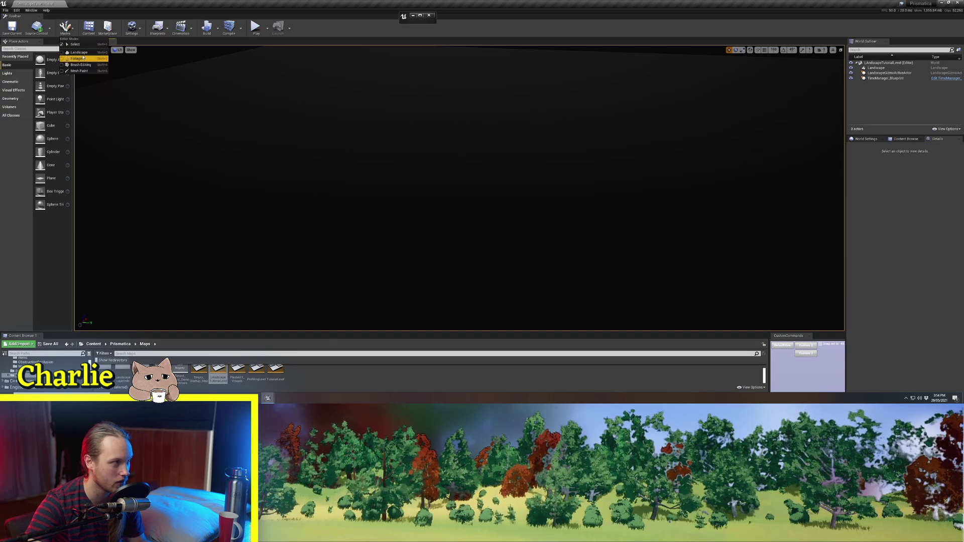
pyautogui.click(79, 52)
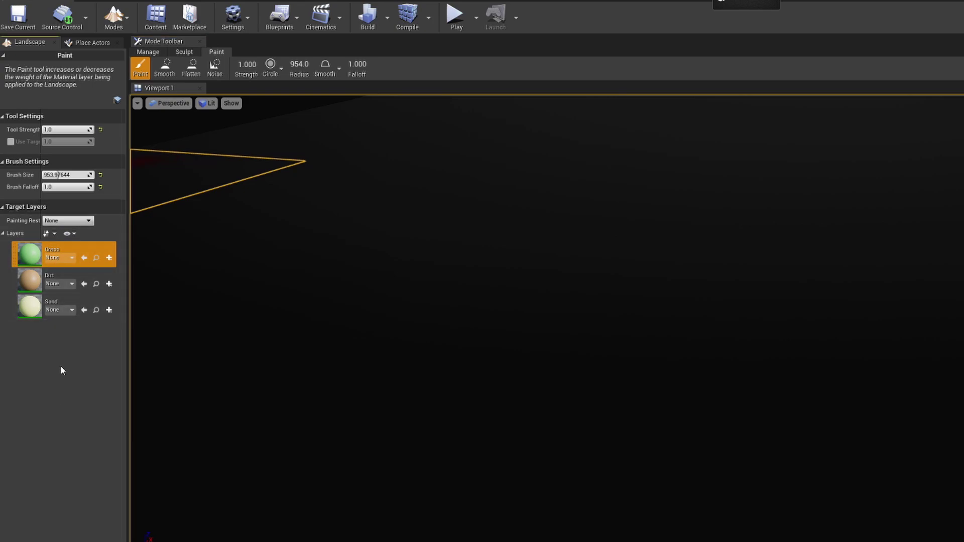
# Step: Create weight-blended layer info objects for the Grass, Dirt and Sand layers in the LAndscapeTutorialLevel_sharedassets folder, keeping the suggested names
pyautogui.click(109, 258)
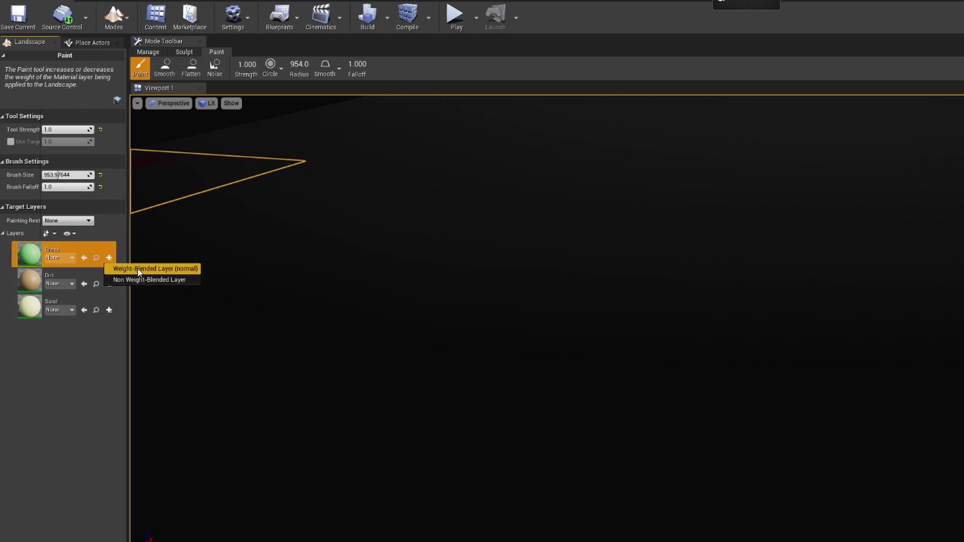
pyautogui.click(144, 270)
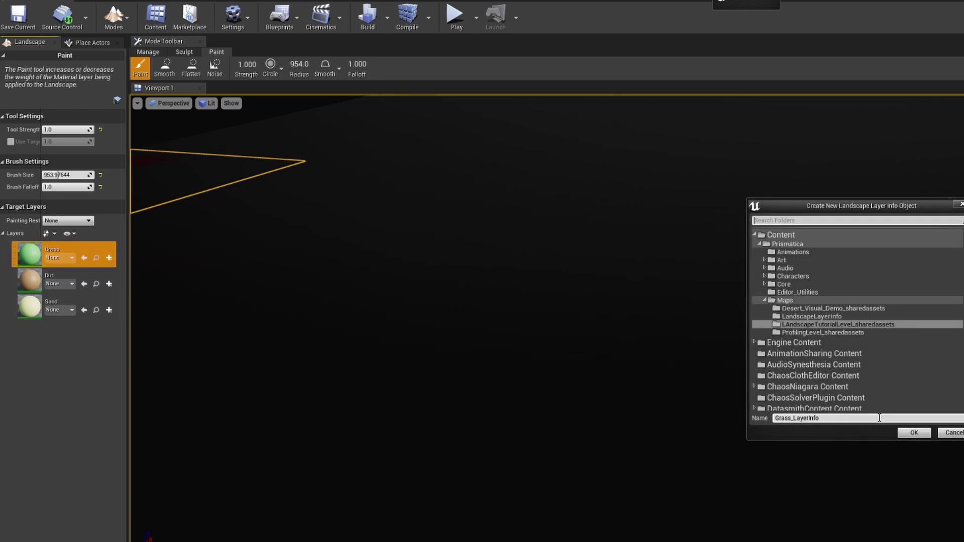
pyautogui.click(914, 433)
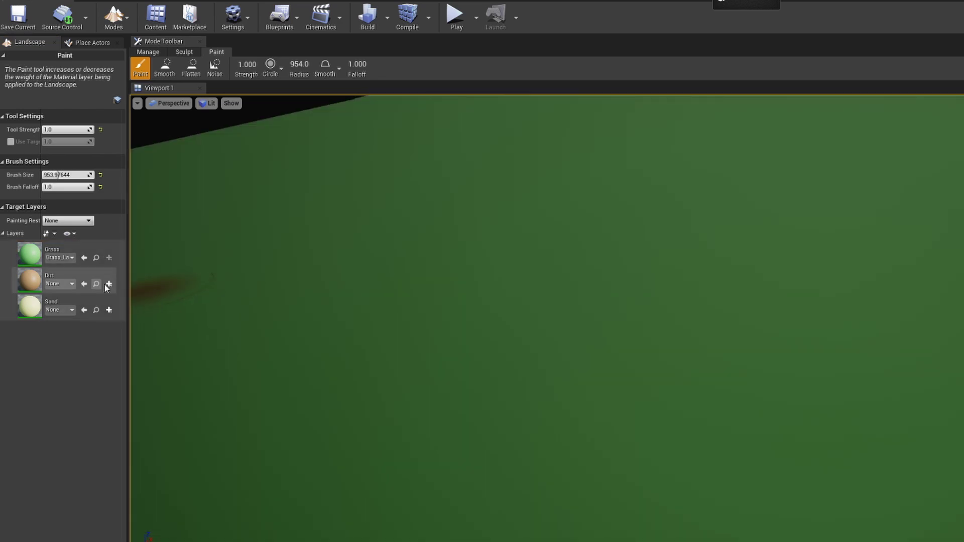
pyautogui.click(109, 284)
pyautogui.click(151, 305)
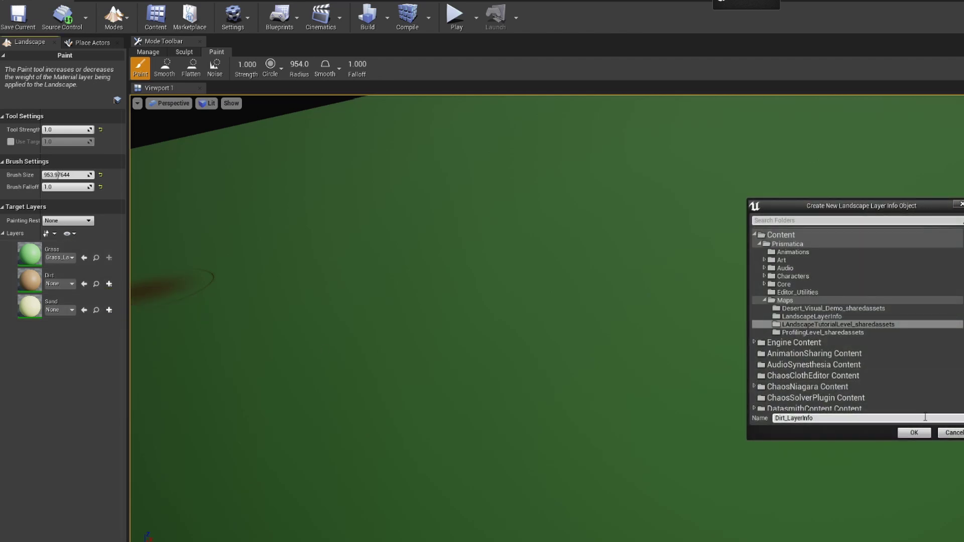
pyautogui.click(912, 428)
pyautogui.click(109, 310)
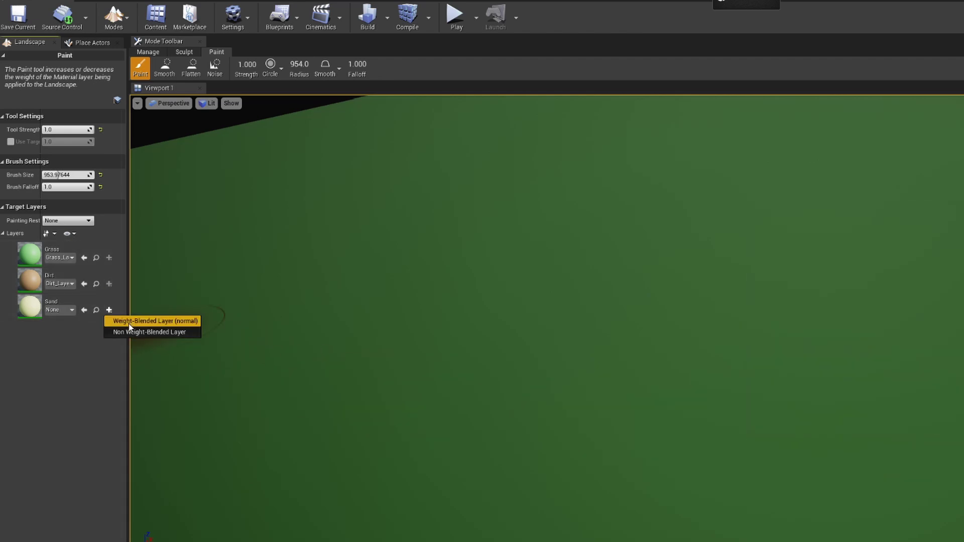
pyautogui.click(151, 319)
pyautogui.click(913, 430)
# Step: Paint several Dirt patches on the grass landscape, followed by a Sand stroke
pyautogui.moveTo(740, 427)
pyautogui.mouseDown(button='right')
pyautogui.moveTo(763, 416)
pyautogui.moveTo(753, 447)
pyautogui.moveTo(739, 426)
pyautogui.mouseUp(button='right')
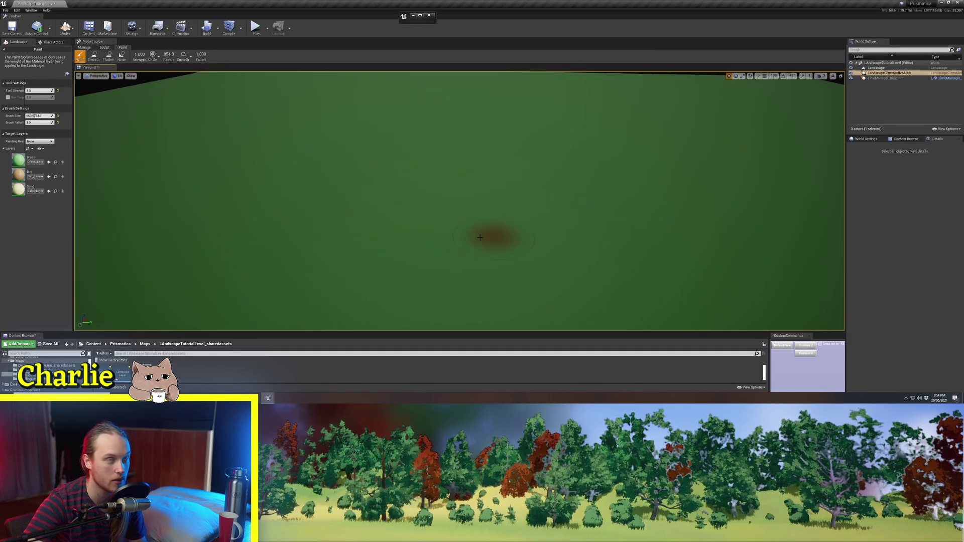
pyautogui.click(20, 178)
pyautogui.moveTo(398, 241)
pyautogui.mouseDown()
pyautogui.moveTo(387, 243)
pyautogui.moveTo(424, 236)
pyautogui.moveTo(452, 160)
pyautogui.mouseUp()
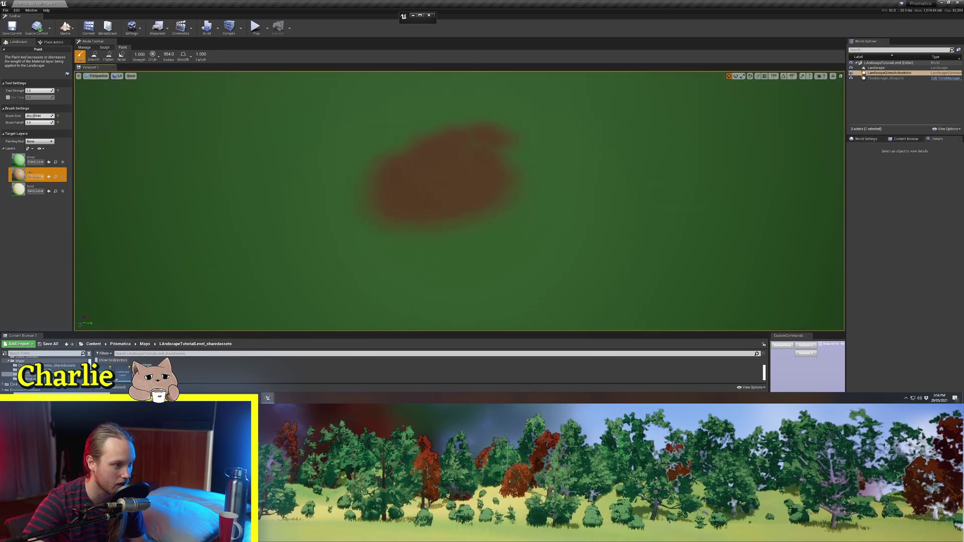
pyautogui.moveTo(442, 251); pyautogui.dragTo(442, 226, button='right')
pyautogui.moveTo(501, 248)
pyautogui.mouseDown()
pyautogui.moveTo(668, 107)
pyautogui.moveTo(625, 183)
pyautogui.mouseUp()
pyautogui.moveTo(625, 184)
pyautogui.mouseDown(button='right')
pyautogui.moveTo(658, 151)
pyautogui.moveTo(668, 176)
pyautogui.mouseUp(button='right')
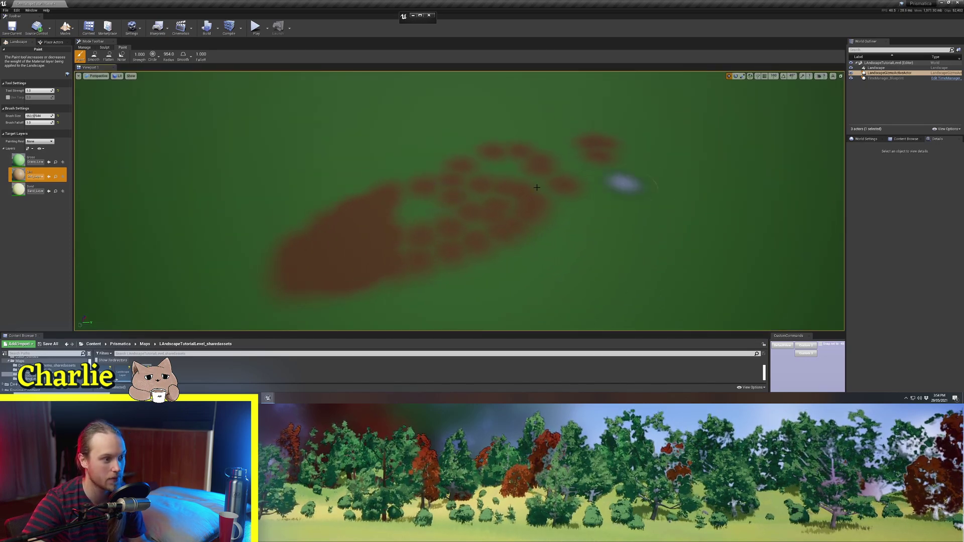
pyautogui.click(21, 192)
pyautogui.moveTo(338, 173)
pyautogui.mouseDown()
pyautogui.moveTo(243, 155)
pyautogui.moveTo(323, 162)
pyautogui.moveTo(516, 135)
pyautogui.mouseUp()
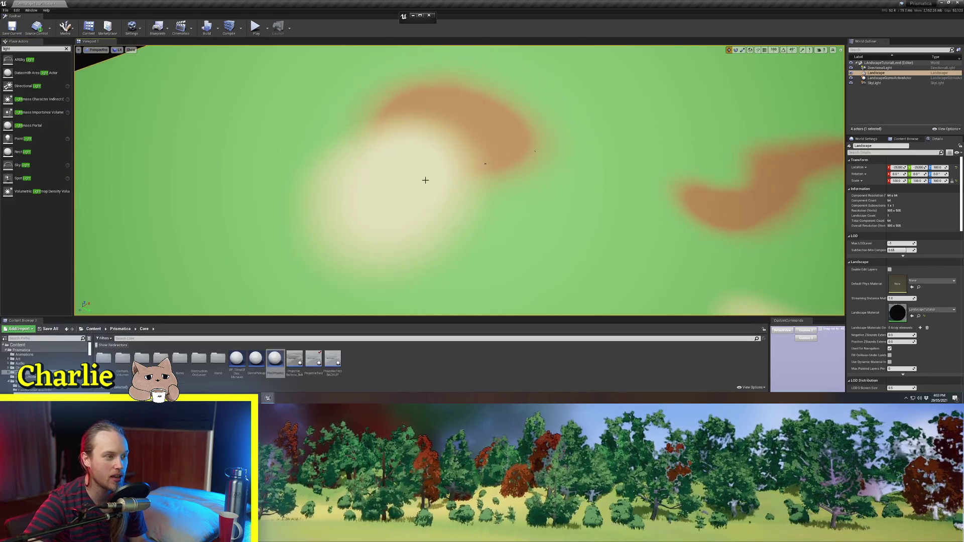
# Step: Examine the painted Dirt and Sand areas and which landscape components they cover
pyautogui.moveTo(425, 181); pyautogui.dragTo(478, 198, button='right')
pyautogui.scroll(-3, 478, 197)
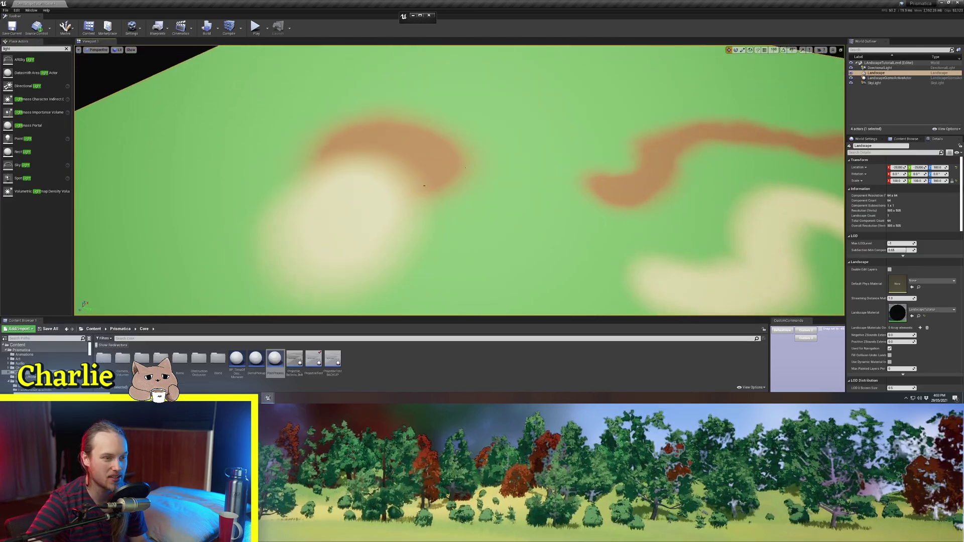
pyautogui.moveTo(502, 233)
pyautogui.mouseDown(button='right')
pyautogui.moveTo(477, 271)
pyautogui.moveTo(503, 237)
pyautogui.moveTo(603, 175)
pyautogui.mouseUp(button='right')
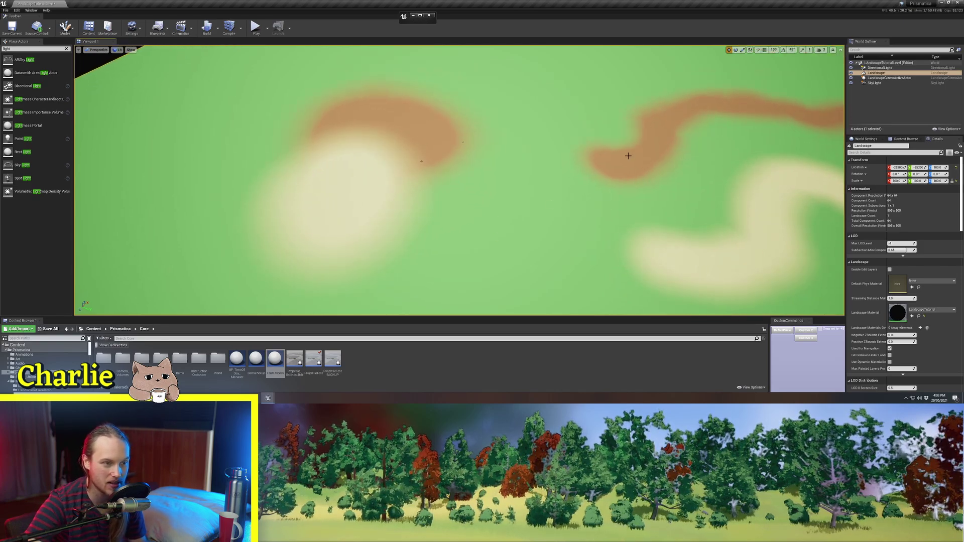
pyautogui.moveTo(417, 194)
pyautogui.mouseDown(button='right')
pyautogui.moveTo(365, 192)
pyautogui.moveTo(387, 193)
pyautogui.moveTo(377, 198)
pyautogui.mouseUp(button='right')
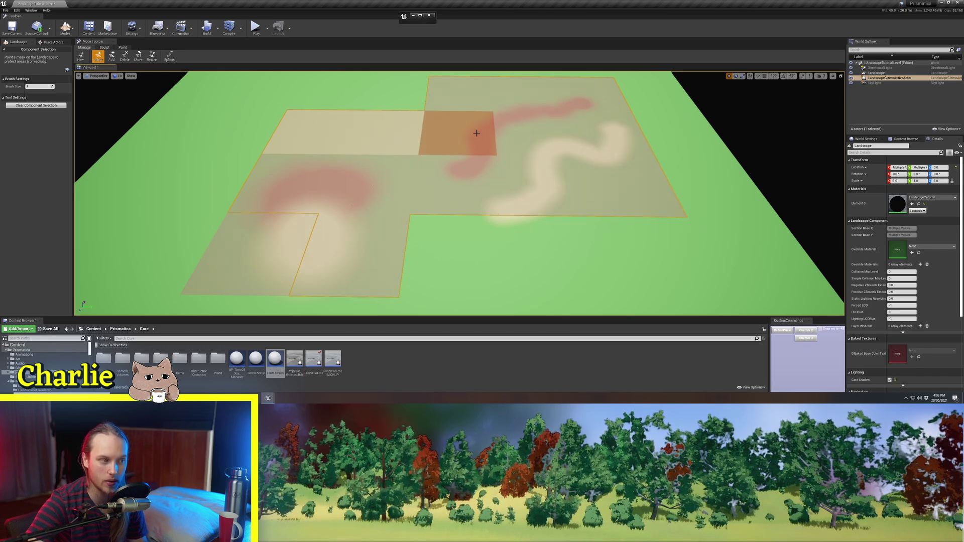
pyautogui.moveTo(383, 222); pyautogui.dragTo(368, 221, button='right')
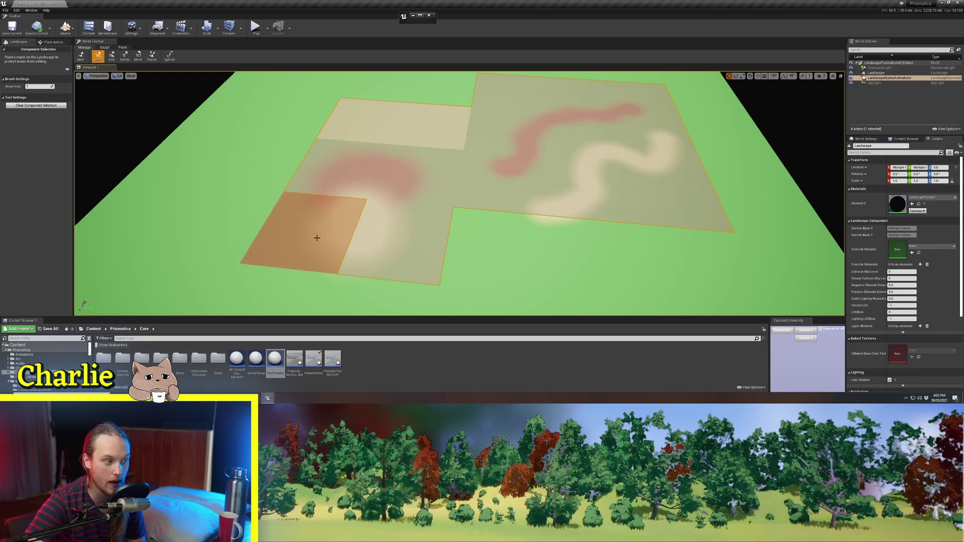
pyautogui.moveTo(400, 181); pyautogui.dragTo(456, 222, button='right')
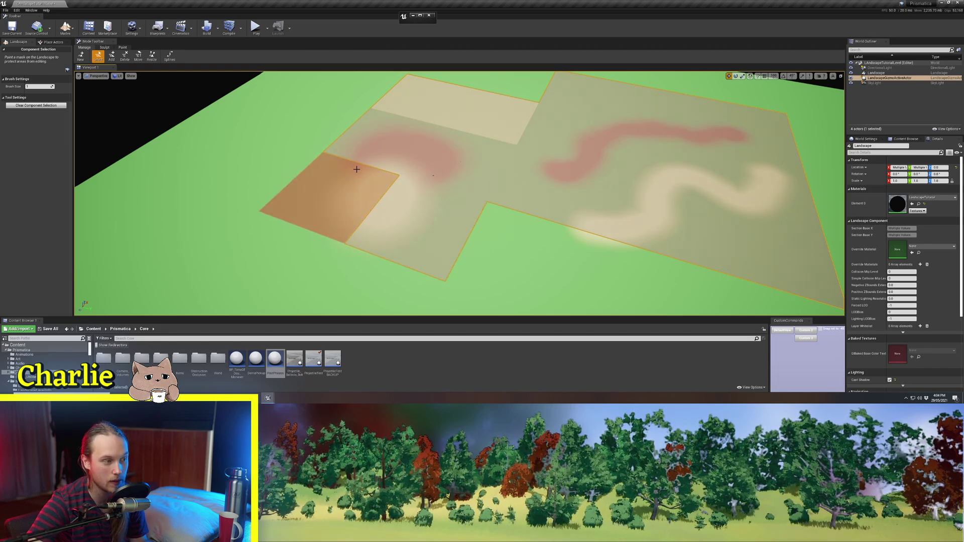
pyautogui.moveTo(357, 169); pyautogui.dragTo(340, 189, button='right')
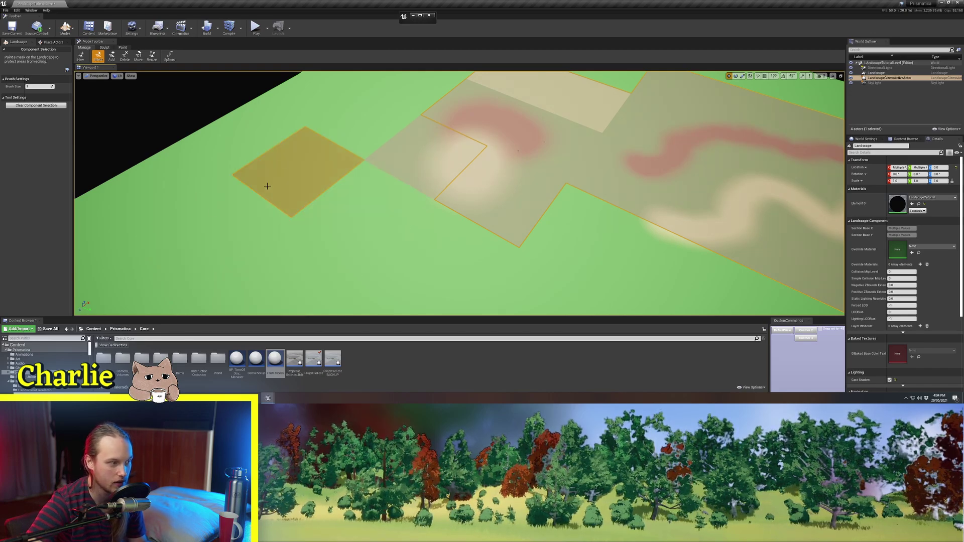
pyautogui.moveTo(480, 160)
pyautogui.mouseDown(button='right')
pyautogui.moveTo(456, 128)
pyautogui.moveTo(401, 142)
pyautogui.moveTo(411, 143)
pyautogui.mouseUp(button='right')
pyautogui.press('s')
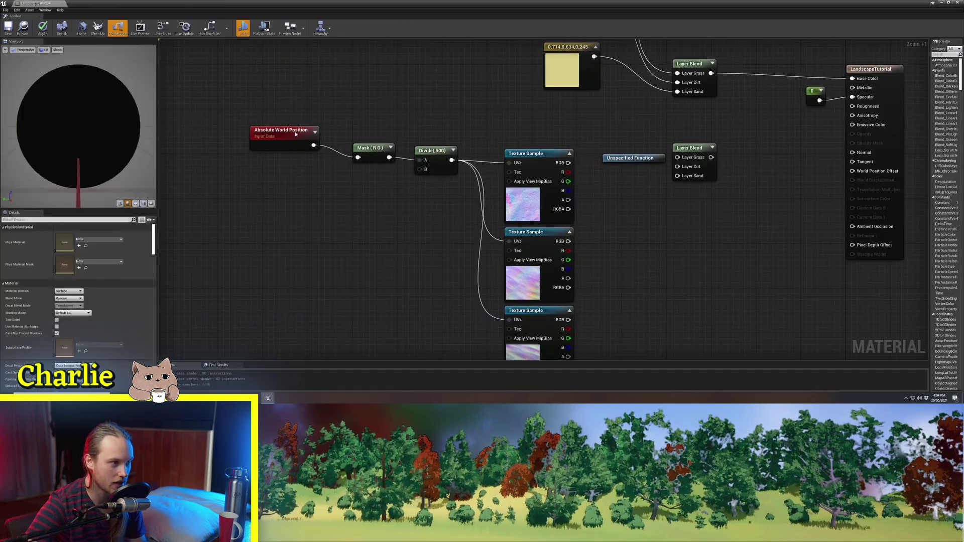
# Step: Review the material's UV chain of Absolute World Position, Mask (R G) and Divide by 500
pyautogui.moveTo(295, 133); pyautogui.dragTo(319, 157)
pyautogui.moveTo(404, 131); pyautogui.dragTo(385, 160)
pyautogui.scroll(2, 320, 195)
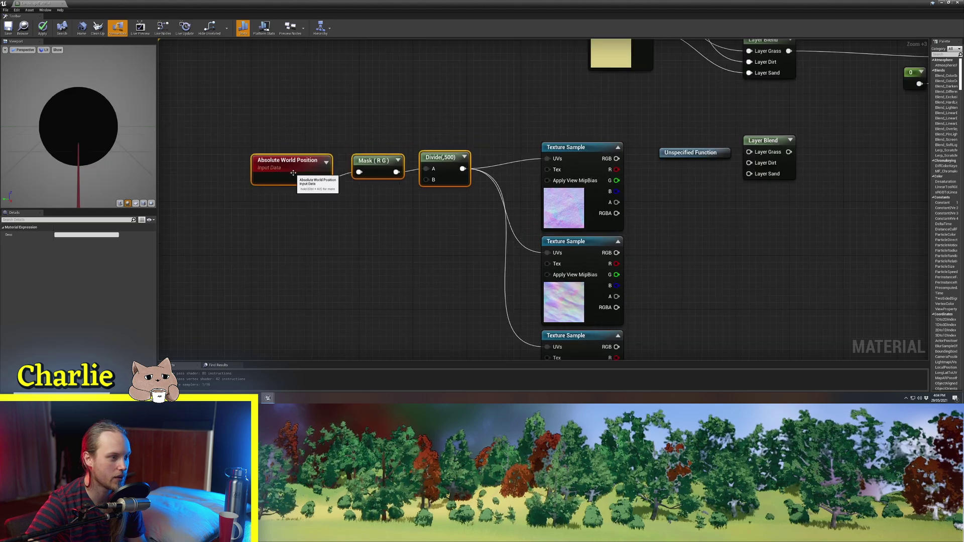
pyautogui.click(456, 99)
pyautogui.moveTo(456, 99); pyautogui.dragTo(236, 175)
pyautogui.scroll(4, 226, 152)
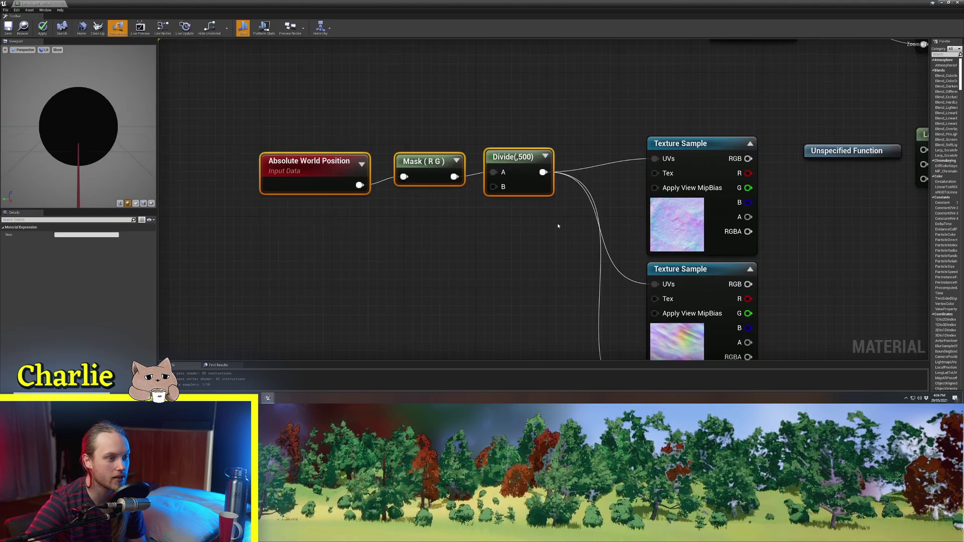
# Step: Examine the three normal-map Texture Samples, their UnpackNormal functions and the links into the lower Layer Blend's Grass, Dirt and Sand inputs
pyautogui.moveTo(540, 259); pyautogui.dragTo(284, 184, button='right')
pyautogui.scroll(-3, 284, 184)
pyautogui.moveTo(539, 174); pyautogui.dragTo(452, 356)
pyautogui.moveTo(548, 166); pyautogui.dragTo(467, 349, button='right')
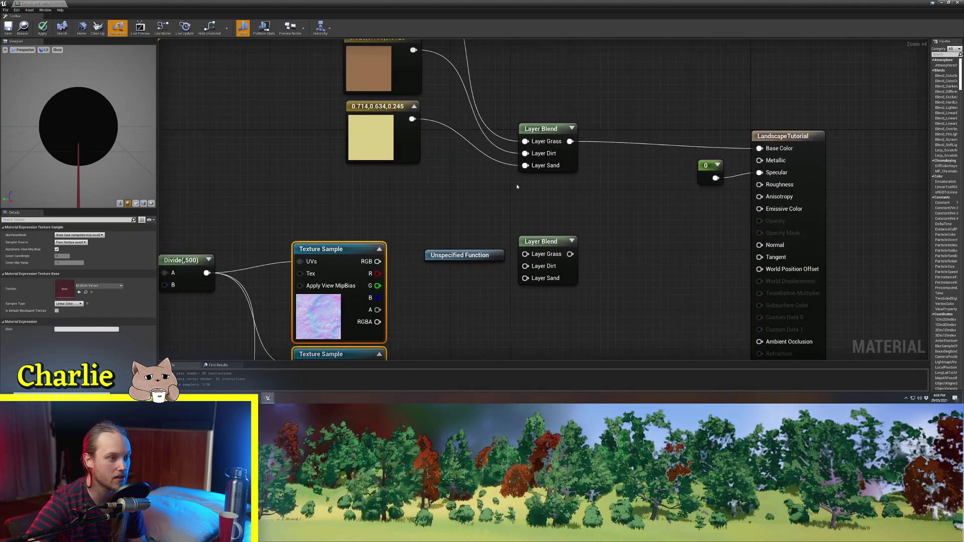
pyautogui.moveTo(591, 194); pyautogui.dragTo(271, 78)
pyautogui.click(429, 194)
pyautogui.moveTo(485, 281); pyautogui.dragTo(493, 241, button='right')
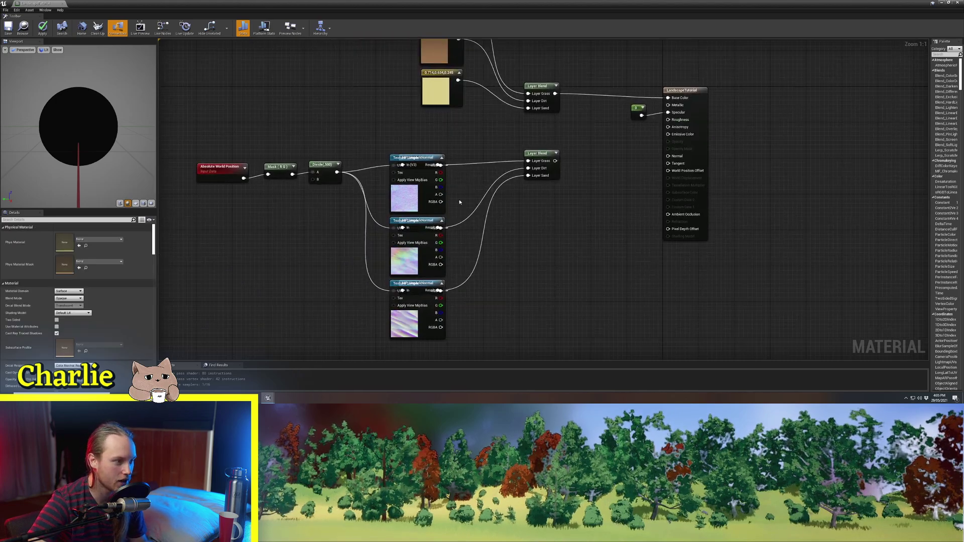
pyautogui.moveTo(459, 202); pyautogui.dragTo(402, 301)
pyautogui.moveTo(517, 219); pyautogui.dragTo(453, 283, button='right')
pyautogui.click(447, 276)
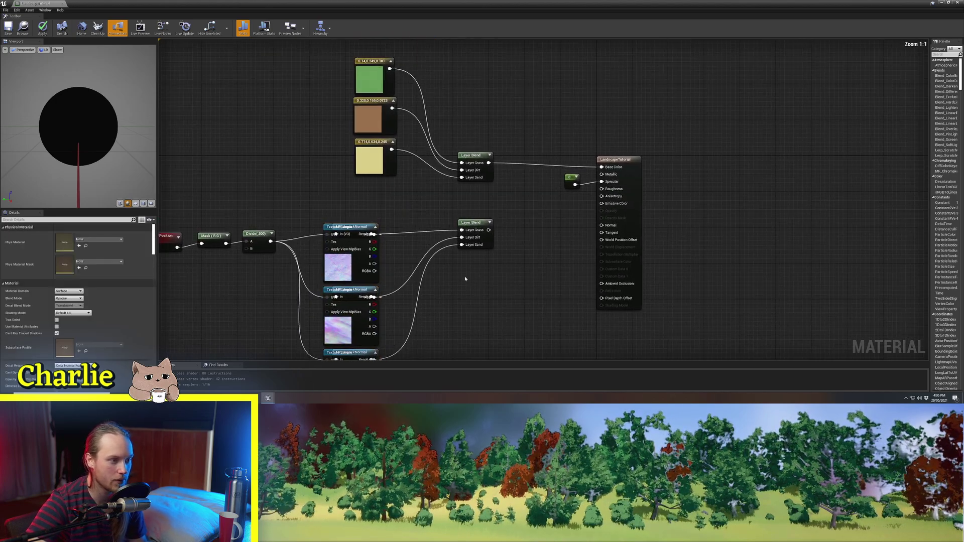
# Step: Connect the lower Layer Blend's output to the material's Normal input, save the material and shrink its window to reveal the landscape
pyautogui.keyDown('ctrl'); pyautogui.scroll(7, 465, 278); pyautogui.keyUp('ctrl')
pyautogui.click(507, 168)
pyautogui.moveTo(536, 170); pyautogui.dragTo(531, 206, button='right')
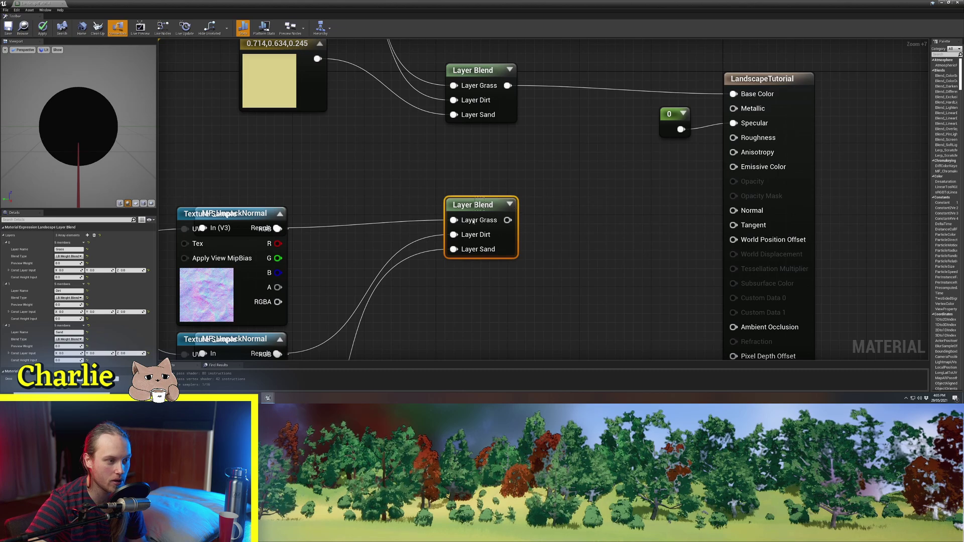
pyautogui.moveTo(507, 220); pyautogui.dragTo(733, 210)
pyautogui.hotkey('ctrl', 's')
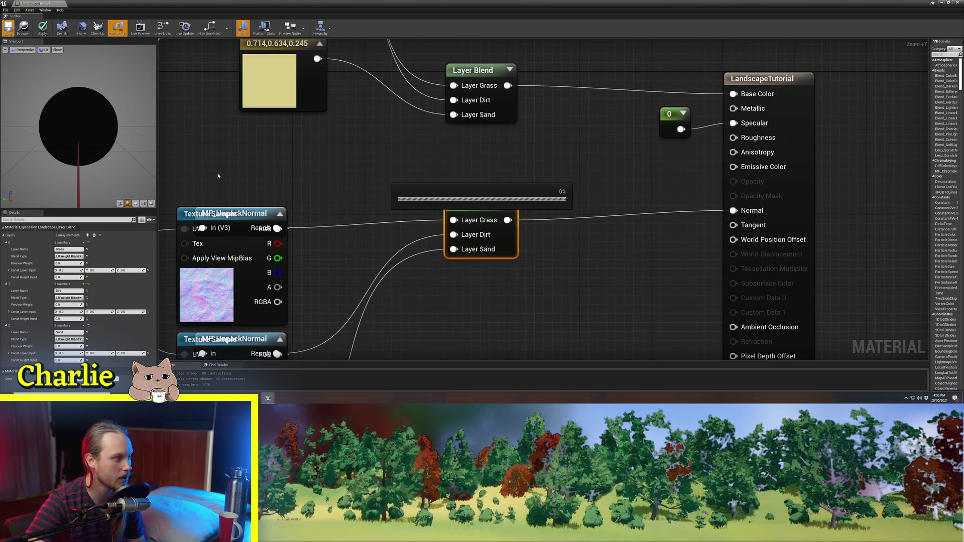
pyautogui.doubleClick(357, 3)
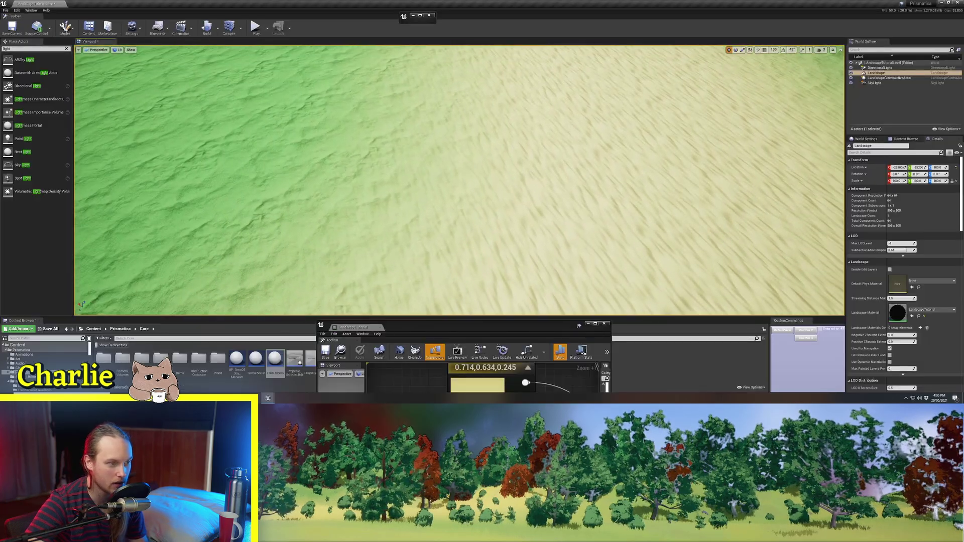
pyautogui.moveTo(552, 168); pyautogui.dragTo(620, 133, button='right')
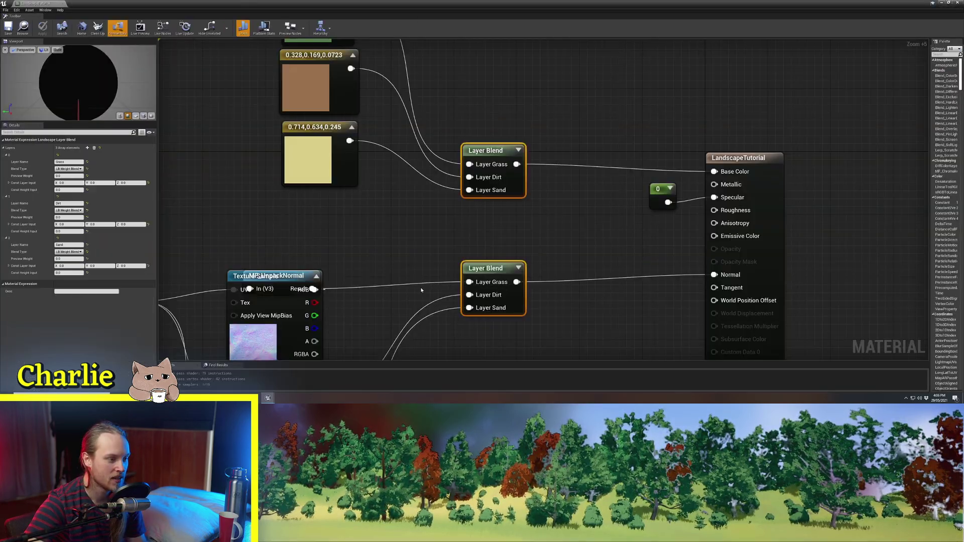
# Step: Select both Layer Blend nodes and check the Blend Type setting of the Grass layer
pyautogui.moveTo(421, 290); pyautogui.dragTo(456, 302, button='right')
pyautogui.click(403, 243)
pyautogui.click(524, 170)
pyautogui.keyDown('shift'); pyautogui.click(532, 307); pyautogui.keyUp('shift')
pyautogui.moveTo(452, 357); pyautogui.dragTo(454, 334, button='right')
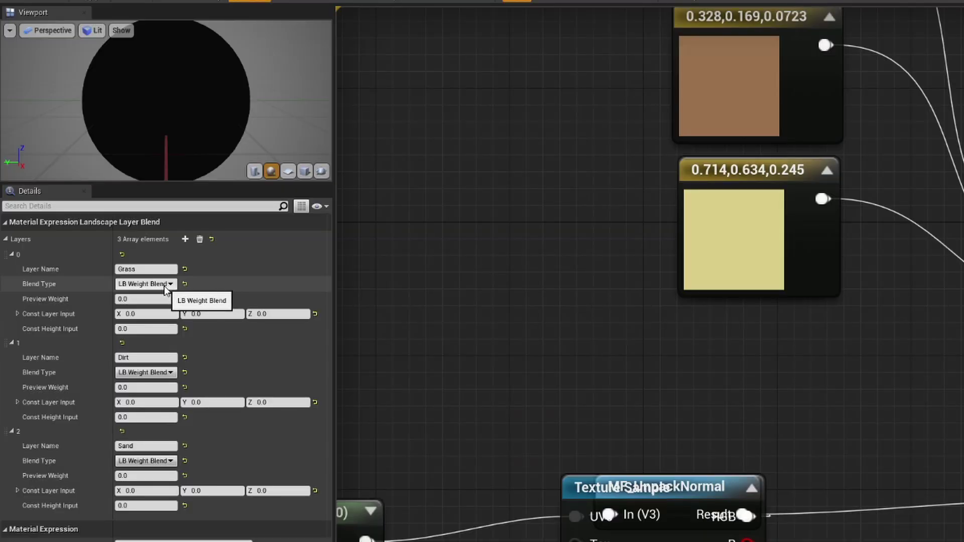
pyautogui.click(161, 284)
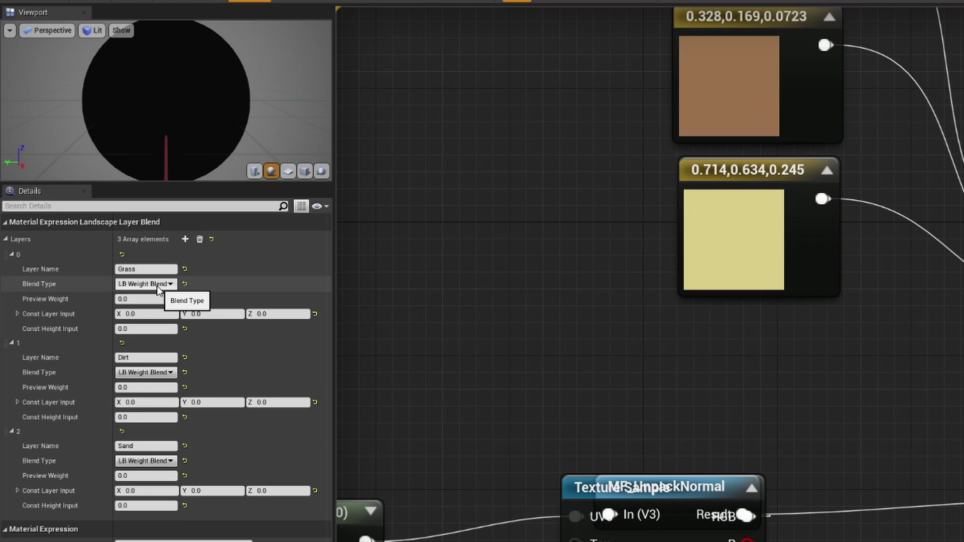
pyautogui.click(158, 286)
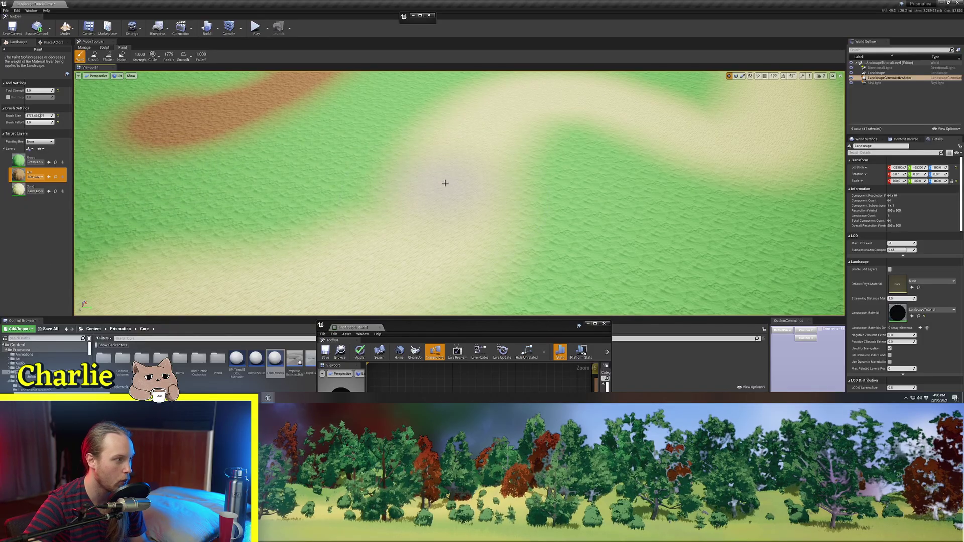
# Step: Paint a Dirt patch across the edge of the Sand path and inspect up close how the layers blend
pyautogui.moveTo(444, 183); pyautogui.dragTo(508, 187, button='right')
pyautogui.scroll(-2, 600, 217)
pyautogui.moveTo(545, 215); pyautogui.dragTo(506, 218)
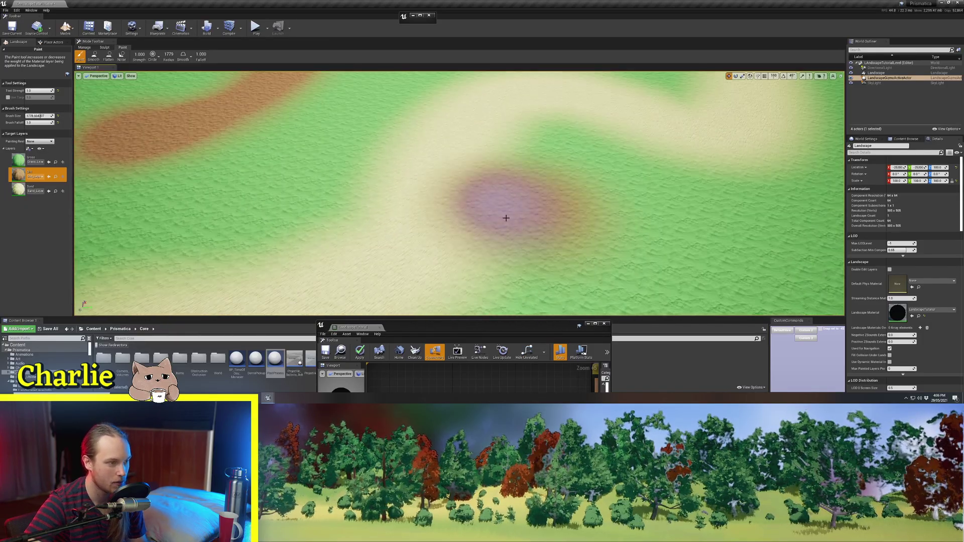
pyautogui.moveTo(507, 218)
pyautogui.mouseDown(button='right')
pyautogui.moveTo(509, 270)
pyautogui.moveTo(536, 246)
pyautogui.mouseUp(button='right')
pyautogui.scroll(3, 536, 245)
pyautogui.moveTo(557, 196)
pyautogui.mouseDown(button='right')
pyautogui.moveTo(547, 196)
pyautogui.moveTo(615, 211)
pyautogui.moveTo(593, 224)
pyautogui.moveTo(626, 225)
pyautogui.moveTo(625, 205)
pyautogui.moveTo(634, 210)
pyautogui.mouseUp(button='right')
pyautogui.press('s')
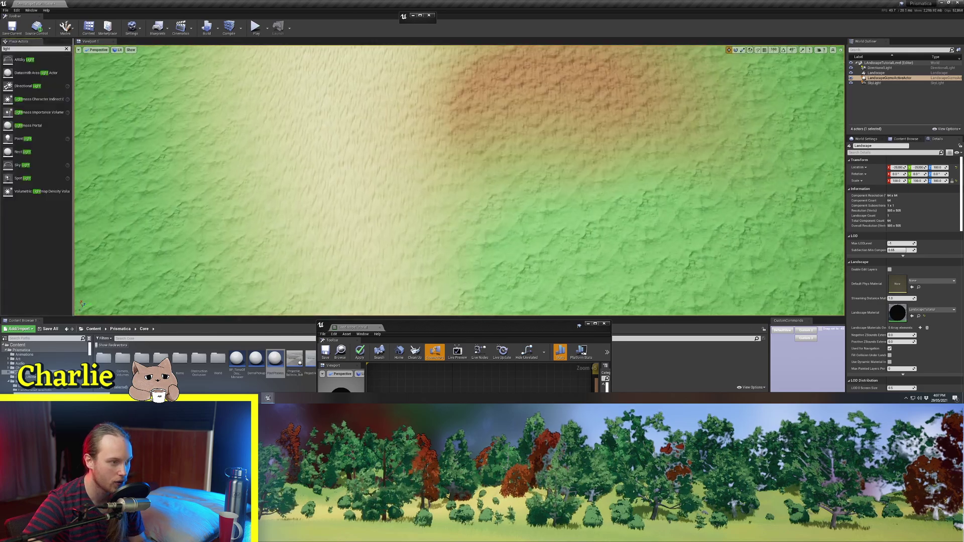
pyautogui.moveTo(525, 216)
pyautogui.mouseDown(button='right')
pyautogui.moveTo(526, 193)
pyautogui.moveTo(533, 233)
pyautogui.mouseUp(button='right')
pyautogui.press('w')
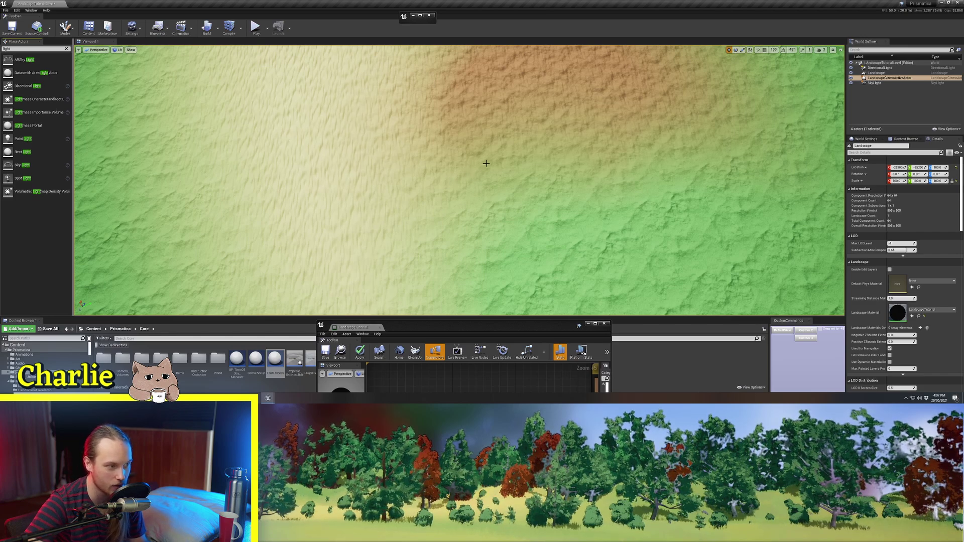
# Step: Add Dirt to the patch beside the Sand path, erase the patch, and inspect the remaining edge between Sand and Grass
pyautogui.press('w')
pyautogui.moveTo(452, 167); pyautogui.dragTo(456, 179, button='right')
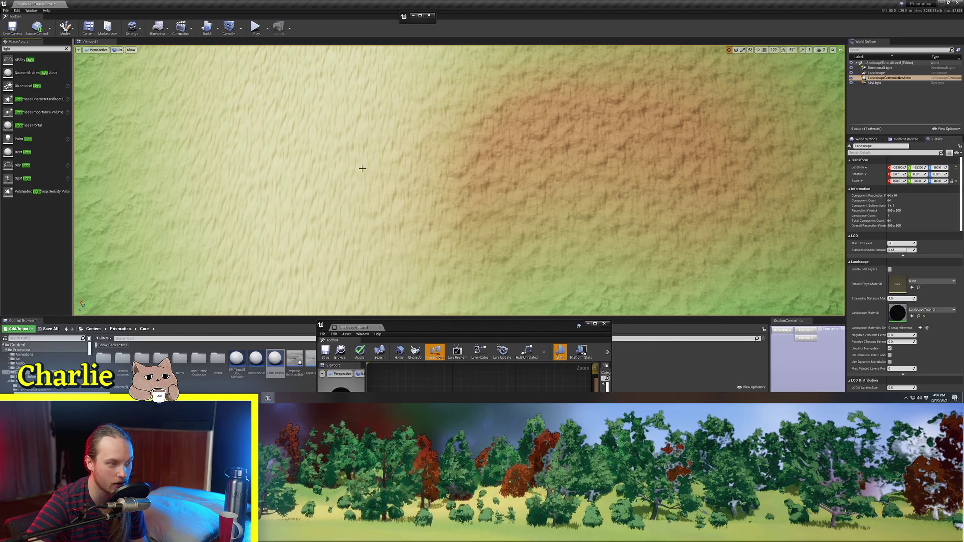
pyautogui.moveTo(455, 178); pyautogui.dragTo(467, 196, button='right')
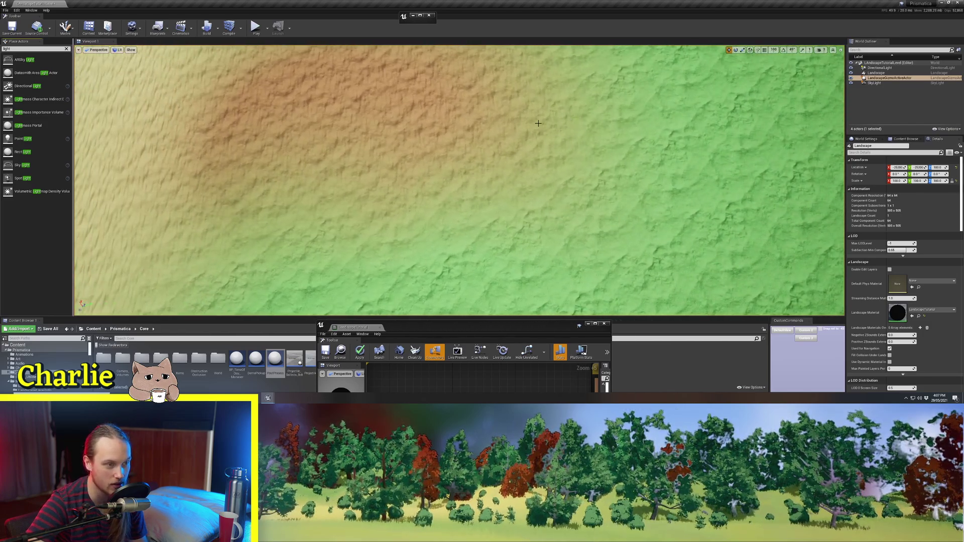
pyautogui.moveTo(659, 127); pyautogui.dragTo(386, 133, button='right')
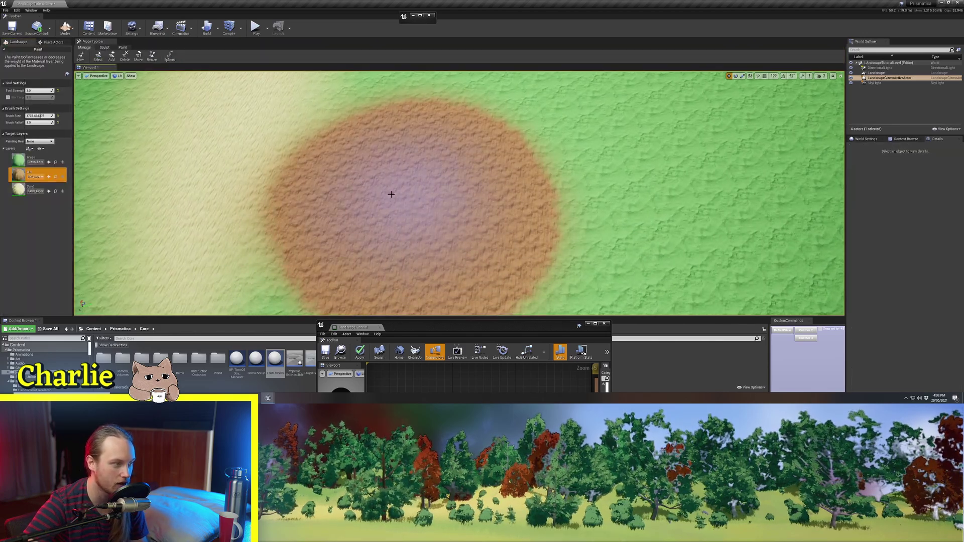
pyautogui.moveTo(391, 194); pyautogui.dragTo(400, 195)
pyautogui.moveTo(421, 209); pyautogui.dragTo(352, 267, button='right')
pyautogui.moveTo(384, 259)
pyautogui.keyDown('shift'); pyautogui.mouseDown()
pyautogui.moveTo(507, 215)
pyautogui.moveTo(477, 129)
pyautogui.moveTo(390, 144)
pyautogui.moveTo(427, 208)
pyautogui.mouseUp(); pyautogui.keyUp('shift')
pyautogui.moveTo(427, 207)
pyautogui.mouseDown(button='right')
pyautogui.moveTo(402, 188)
pyautogui.moveTo(413, 206)
pyautogui.mouseUp(button='right')
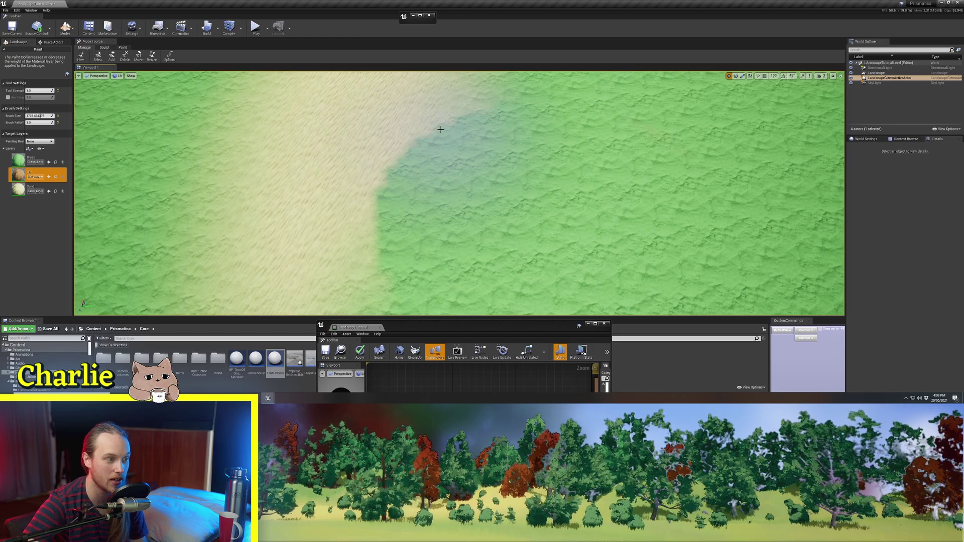
pyautogui.moveTo(441, 129)
pyautogui.mouseDown(button='right')
pyautogui.moveTo(412, 121)
pyautogui.moveTo(402, 133)
pyautogui.moveTo(408, 126)
pyautogui.mouseUp(button='right')
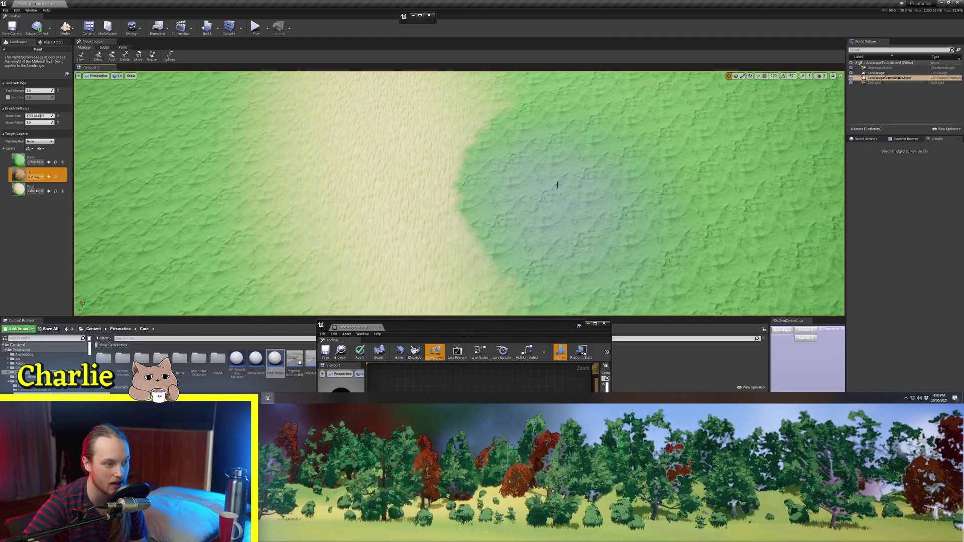
pyautogui.moveTo(370, 194); pyautogui.dragTo(397, 191, button='right')
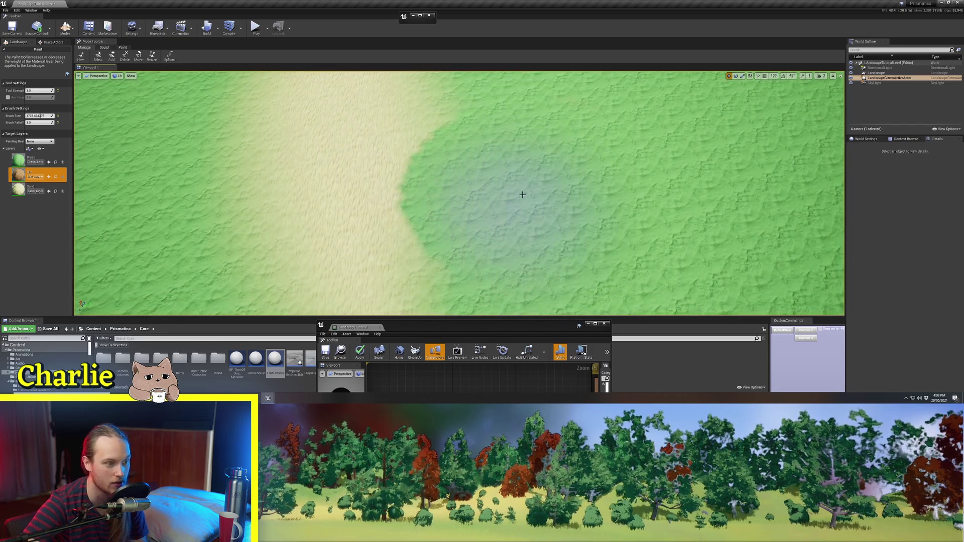
pyautogui.moveTo(500, 199); pyautogui.dragTo(495, 223, button='right')
# Step: Bring back the material graph and add a fourth layer named BlueStuff to the upper Layer Blend node
pyautogui.doubleClick(452, 325)
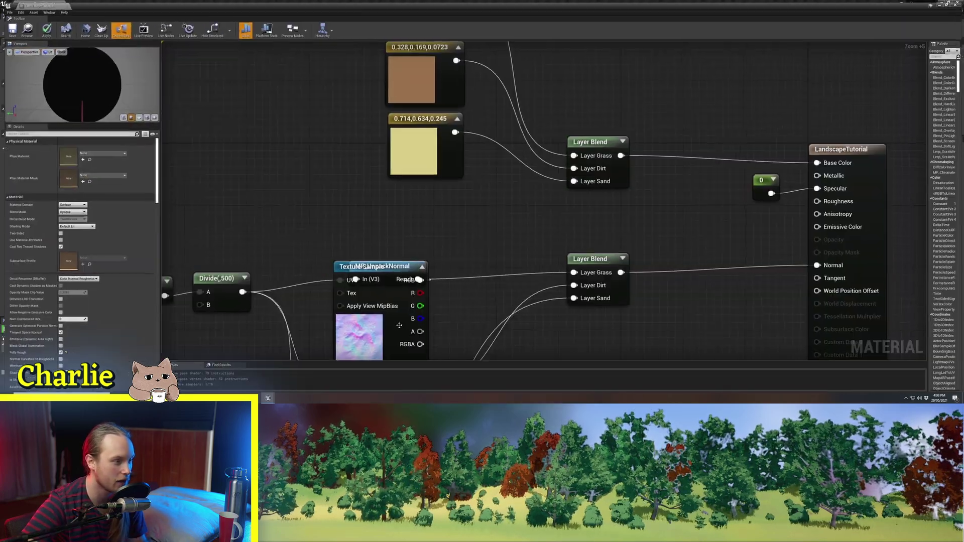
pyautogui.moveTo(565, 190); pyautogui.dragTo(464, 183, button='right')
pyautogui.click(522, 164)
pyautogui.moveTo(372, 309); pyautogui.dragTo(348, 273, button='right')
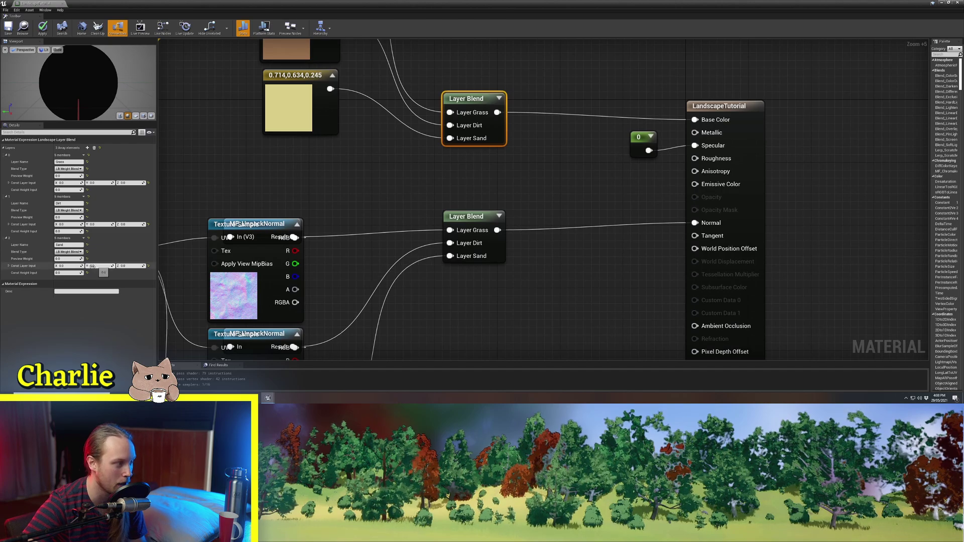
pyautogui.click(88, 148)
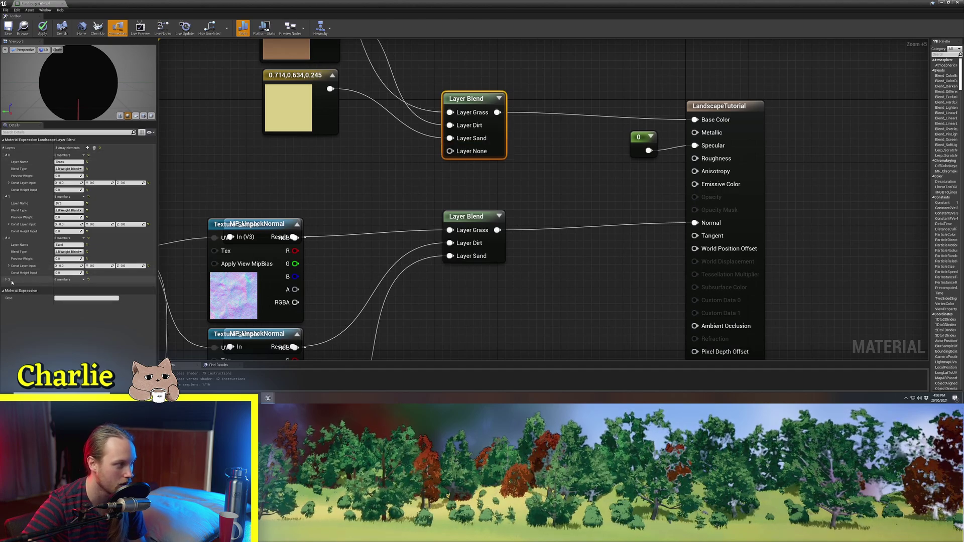
pyautogui.click(12, 281)
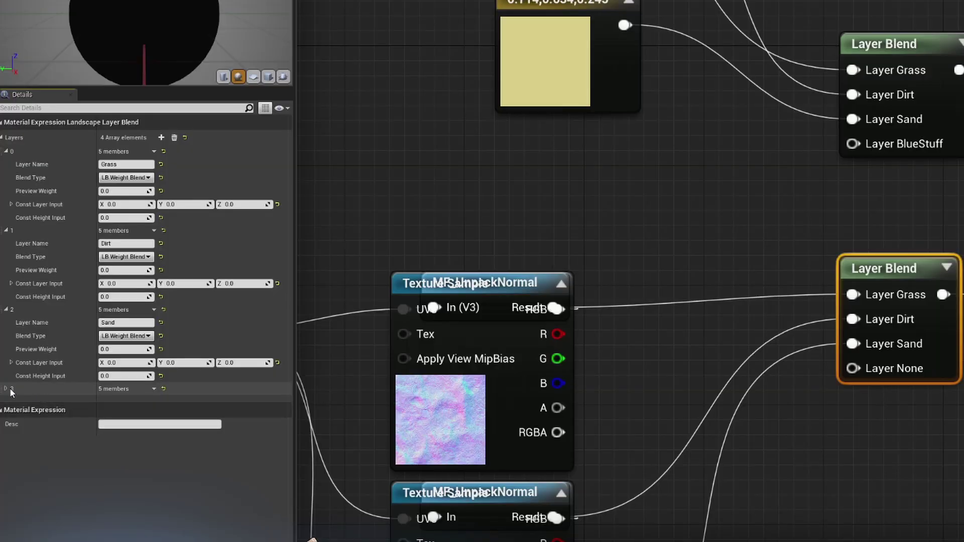
# Step: Name the lower Layer Blend's fourth layer BlueStuff and set its blend type to LB Alpha Blend
pyautogui.click(7, 389)
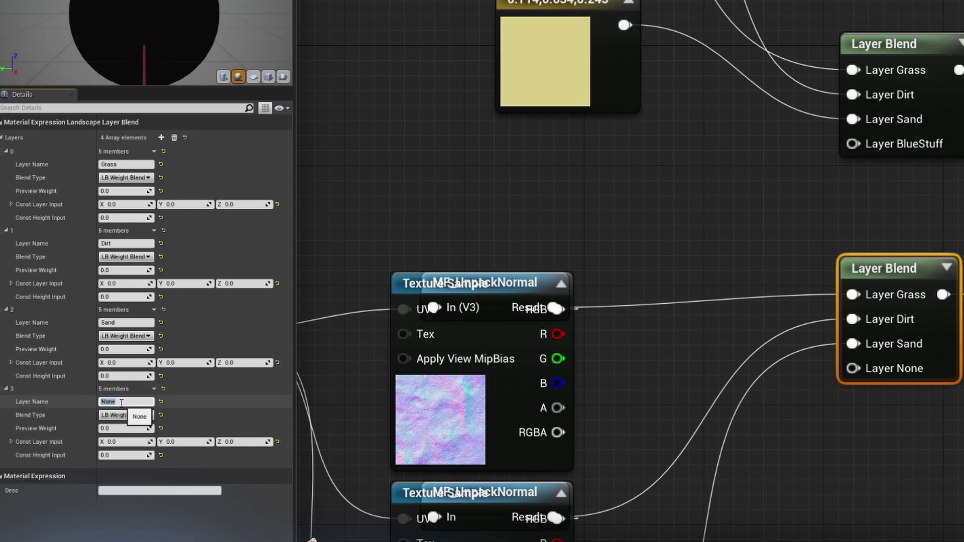
pyautogui.press('Return')
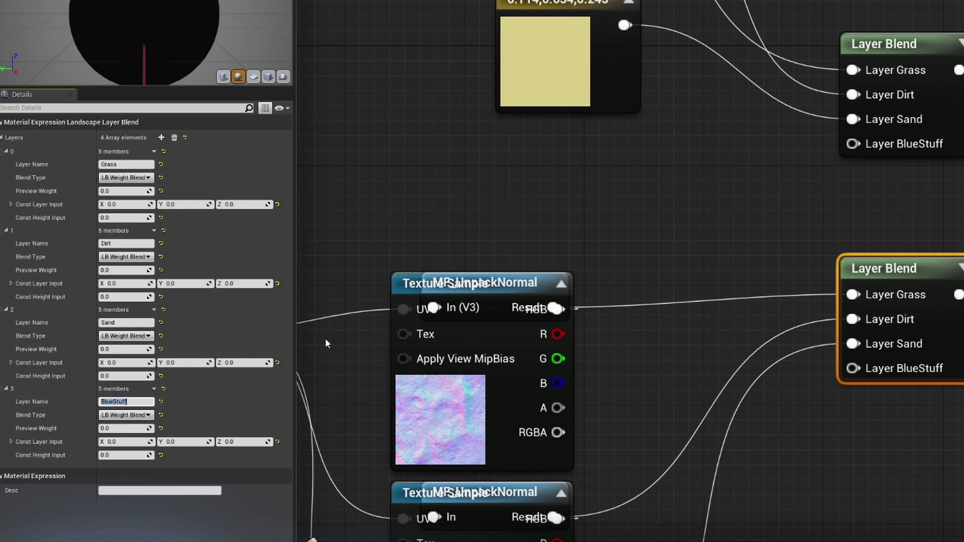
pyautogui.click(127, 412)
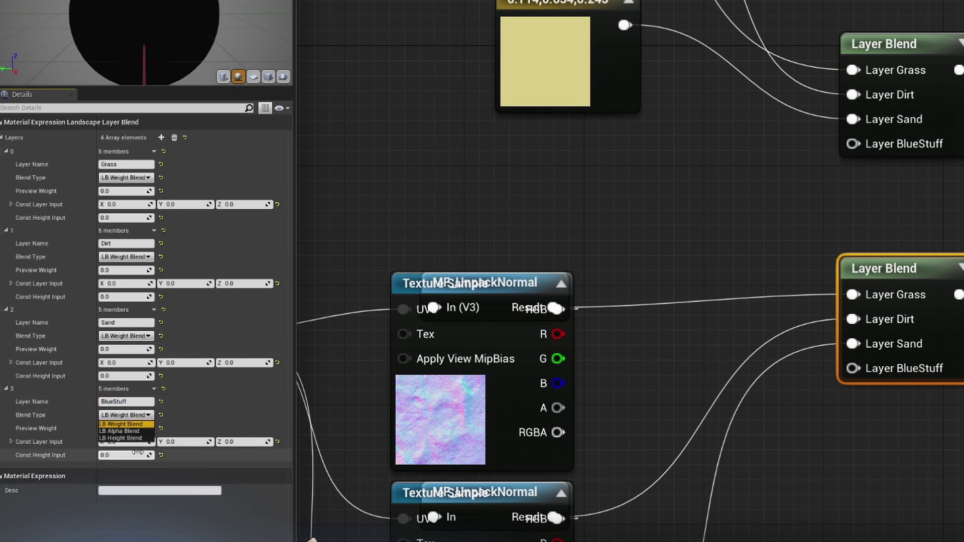
pyautogui.click(110, 438)
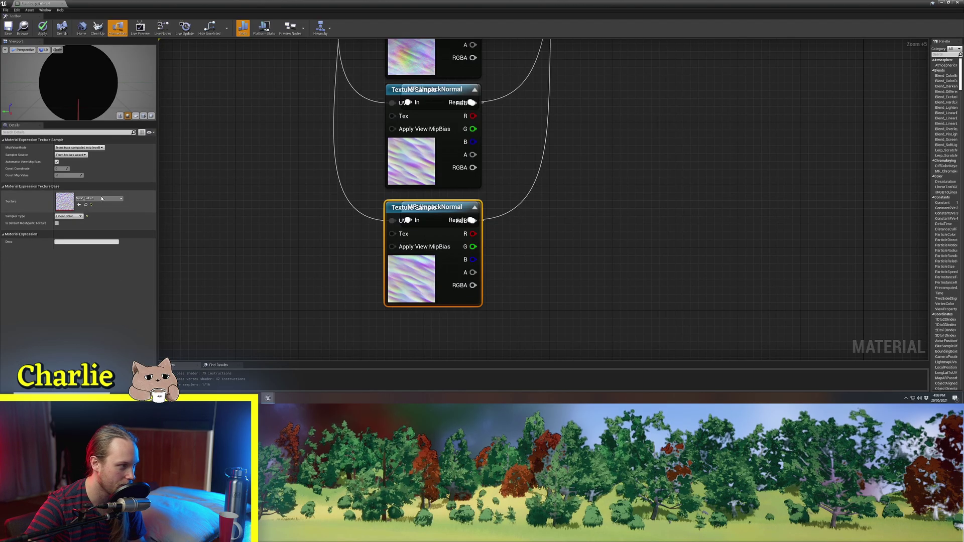
# Step: Search for "terrai" among the available textures to replace the one in the bottom Texture Sample
pyautogui.click(103, 199)
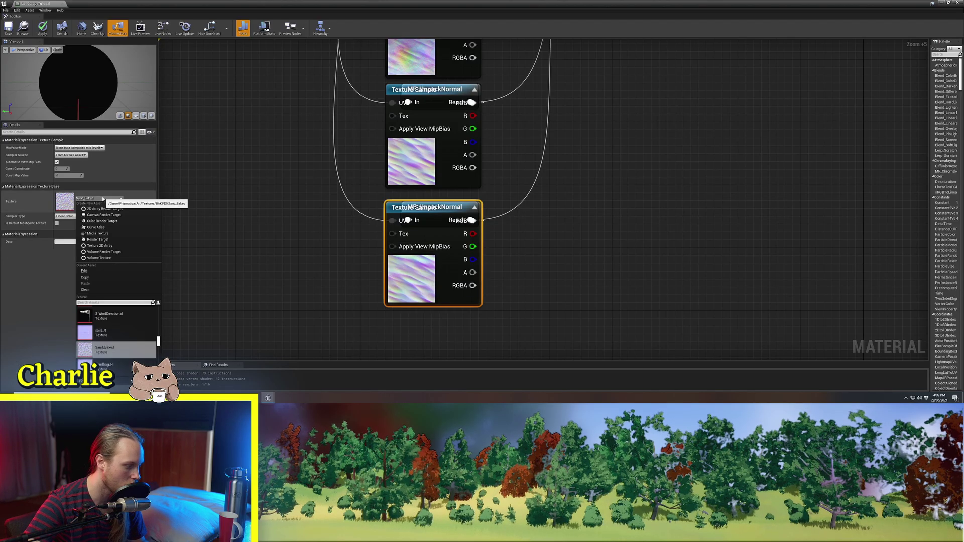
pyautogui.write('terrai')
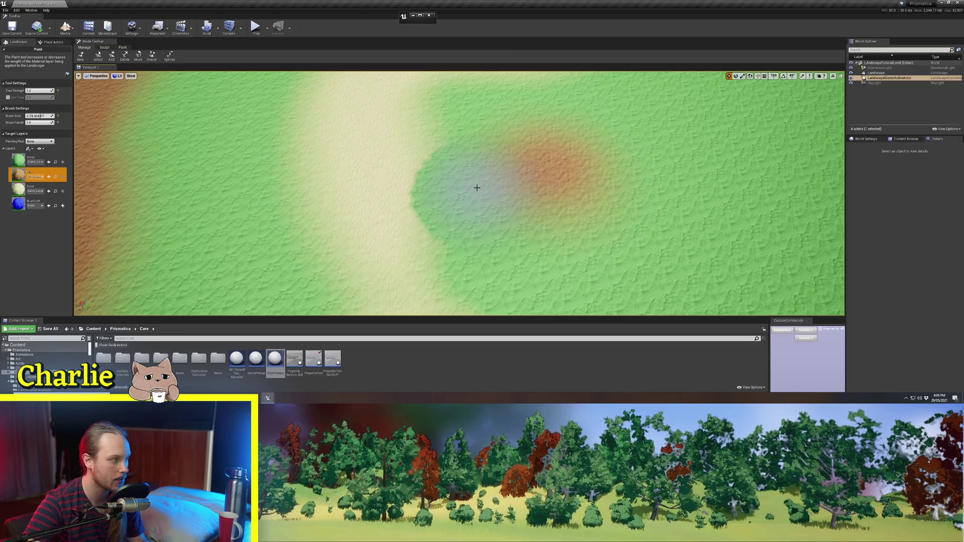
# Step: Undo the last Dirt stroke on the landscape and create a Non Weight-Blended layer info for the BlueStuff layer
pyautogui.hotkey('ctrl', 'z')
pyautogui.click(22, 209)
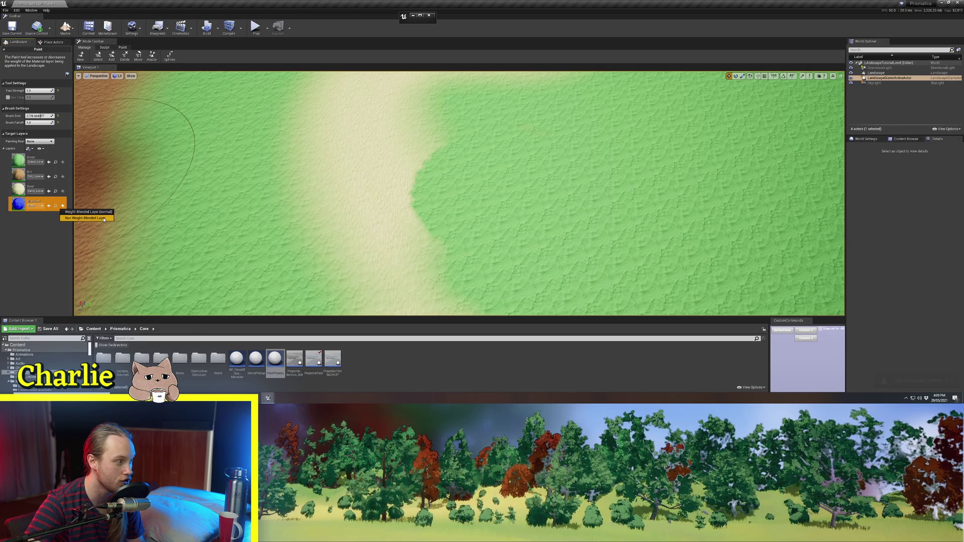
pyautogui.click(86, 218)
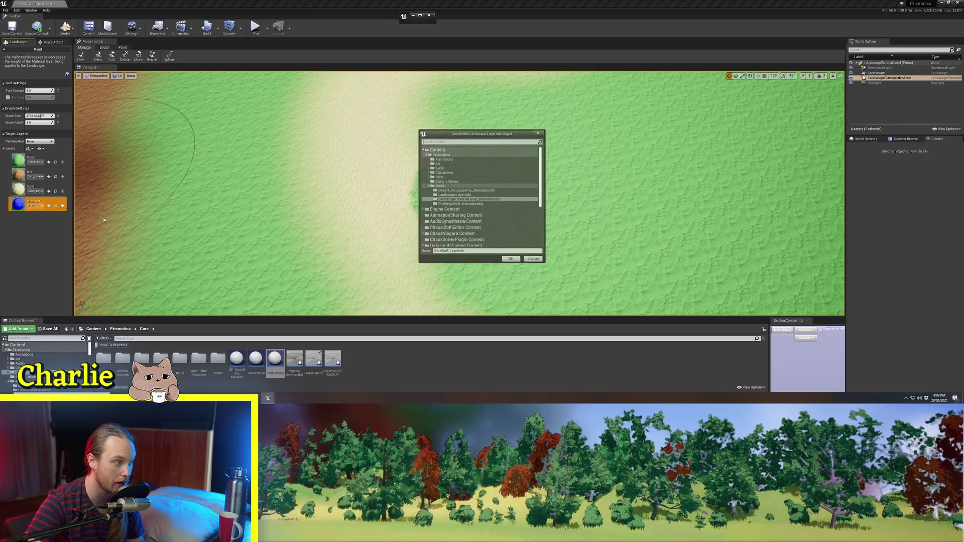
pyautogui.click(510, 260)
# Step: Paint a wide BlueStuff band across the landscape, crossing both the Sand path and the Dirt path
pyautogui.moveTo(511, 258)
pyautogui.mouseDown(button='right')
pyautogui.moveTo(161, 103)
pyautogui.moveTo(347, 186)
pyautogui.mouseUp(button='right')
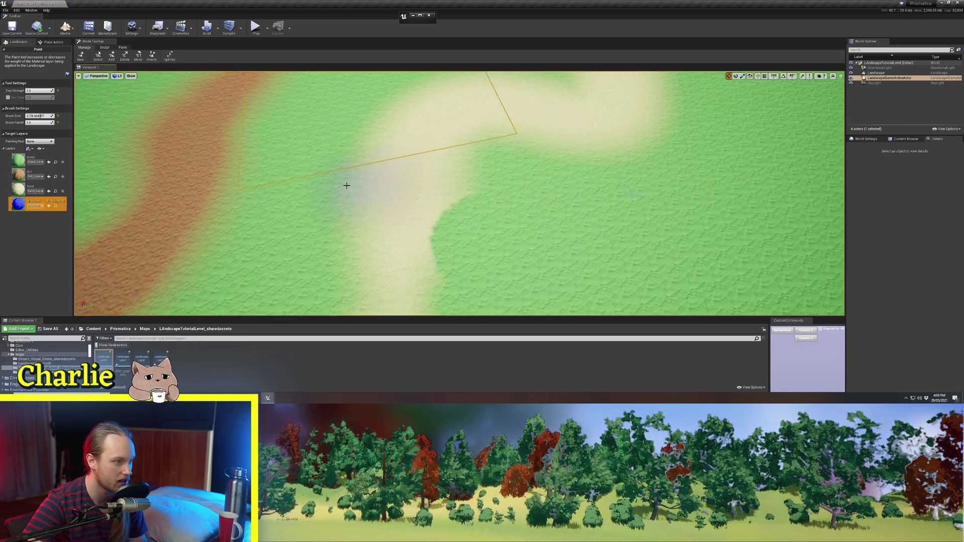
pyautogui.moveTo(346, 186)
pyautogui.mouseDown()
pyautogui.moveTo(664, 208)
pyautogui.moveTo(653, 209)
pyautogui.mouseUp()
pyautogui.scroll(3, 653, 209)
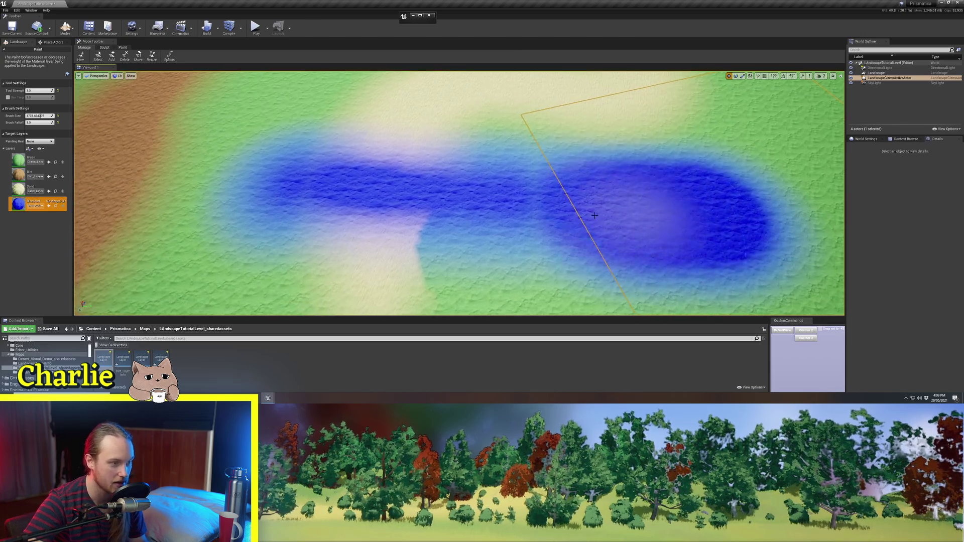
pyautogui.moveTo(594, 216)
pyautogui.mouseDown()
pyautogui.moveTo(370, 209)
pyautogui.moveTo(174, 163)
pyautogui.moveTo(751, 207)
pyautogui.moveTo(835, 162)
pyautogui.moveTo(785, 181)
pyautogui.moveTo(49, 137)
pyautogui.moveTo(143, 164)
pyautogui.moveTo(108, 136)
pyautogui.moveTo(305, 219)
pyautogui.mouseUp()
pyautogui.scroll(-4, 304, 220)
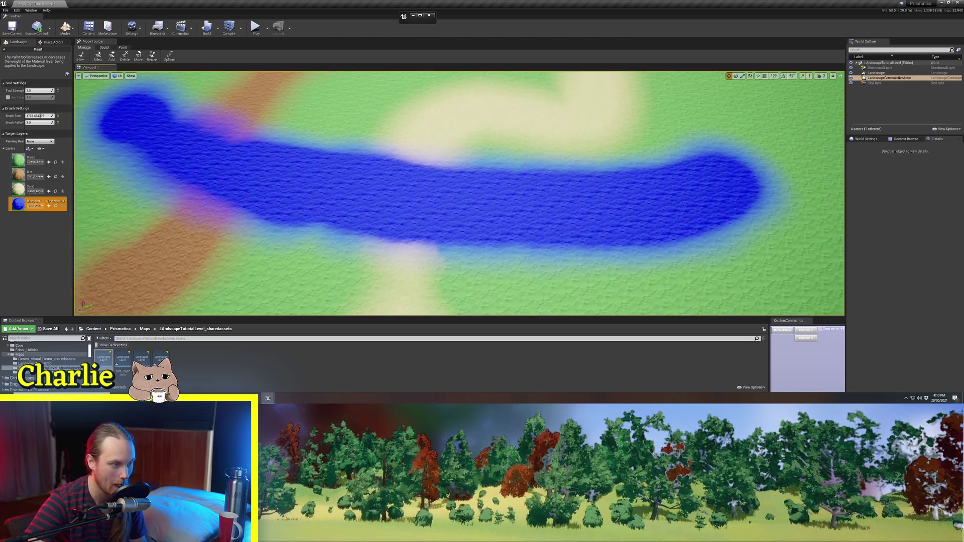
# Step: Erase the BlueStuff band to reveal the Sand, Dirt and Grass layers underneath
pyautogui.moveTo(758, 146)
pyautogui.keyDown('shift'); pyautogui.mouseDown()
pyautogui.moveTo(711, 225)
pyautogui.moveTo(645, 237)
pyautogui.mouseUp(); pyautogui.keyUp('shift')
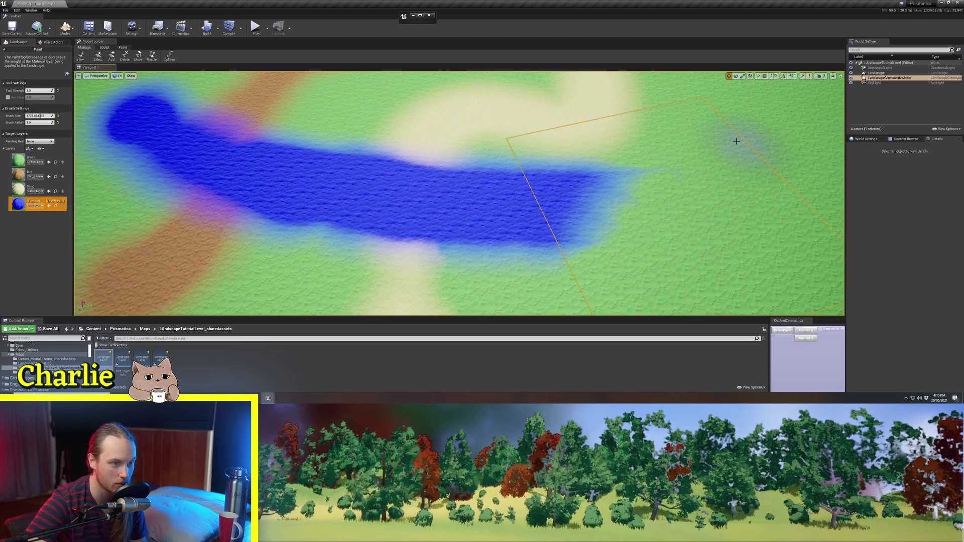
pyautogui.moveTo(736, 141)
pyautogui.keyDown('shift'); pyautogui.mouseDown()
pyautogui.moveTo(624, 173)
pyautogui.moveTo(191, 249)
pyautogui.moveTo(311, 183)
pyautogui.mouseUp(); pyautogui.keyUp('shift')
pyautogui.keyDown('shift'); pyautogui.moveTo(215, 171); pyautogui.dragTo(79, 148); pyautogui.keyUp('shift')
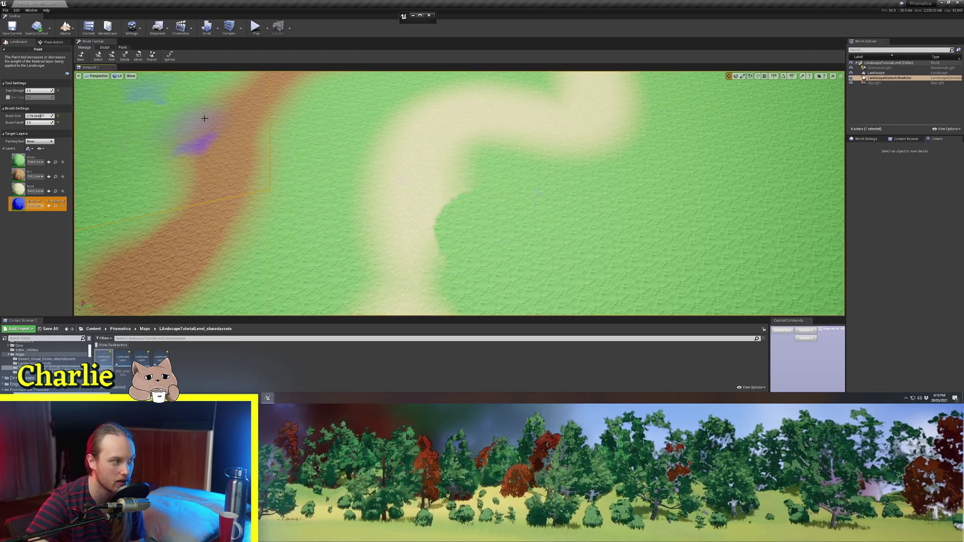
# Step: Repaint a broad BlueStuff area over the Sand and Dirt paths, undoing one stroke, and move closer to its edge
pyautogui.moveTo(814, 246)
pyautogui.mouseDown()
pyautogui.moveTo(688, 204)
pyautogui.moveTo(269, 162)
pyautogui.moveTo(126, 105)
pyautogui.mouseUp()
pyautogui.moveTo(126, 104); pyautogui.dragTo(211, 85, button='right')
pyautogui.hotkey('ctrl', 'z')
pyautogui.moveTo(586, 195); pyautogui.dragTo(586, 218, button='right')
pyautogui.moveTo(654, 180)
pyautogui.mouseDown()
pyautogui.moveTo(263, 216)
pyautogui.moveTo(123, 174)
pyautogui.moveTo(433, 210)
pyautogui.moveTo(558, 166)
pyautogui.moveTo(166, 151)
pyautogui.moveTo(382, 181)
pyautogui.moveTo(281, 165)
pyautogui.moveTo(624, 140)
pyautogui.moveTo(329, 142)
pyautogui.mouseUp()
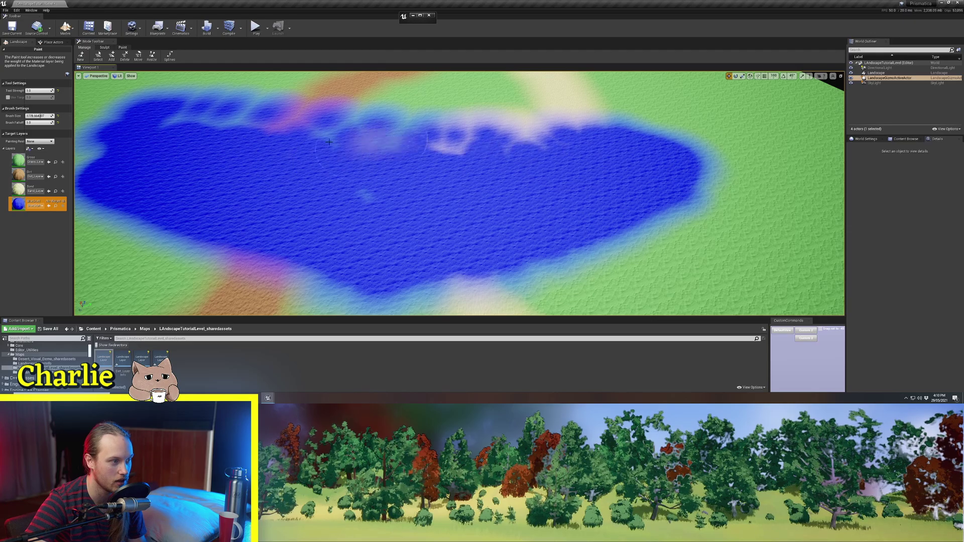
pyautogui.moveTo(482, 142)
pyautogui.mouseDown(button='right')
pyautogui.moveTo(603, 230)
pyautogui.moveTo(589, 254)
pyautogui.mouseUp(button='right')
pyautogui.press('w')
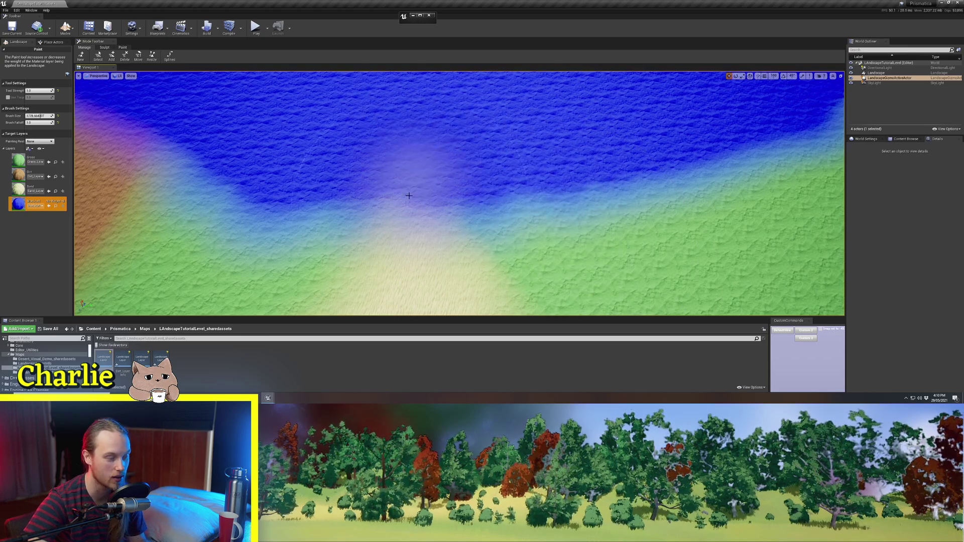
# Step: Make two short BlueStuff strokes along the blue area's edge near the Sand path and undo the last one
pyautogui.moveTo(615, 251)
pyautogui.mouseDown()
pyautogui.moveTo(656, 256)
pyautogui.moveTo(630, 241)
pyautogui.mouseUp()
pyautogui.moveTo(402, 253)
pyautogui.mouseDown()
pyautogui.moveTo(377, 271)
pyautogui.moveTo(417, 267)
pyautogui.mouseUp()
pyautogui.hotkey('ctrl', 'z')
pyautogui.moveTo(547, 266); pyautogui.dragTo(579, 156, button='right')
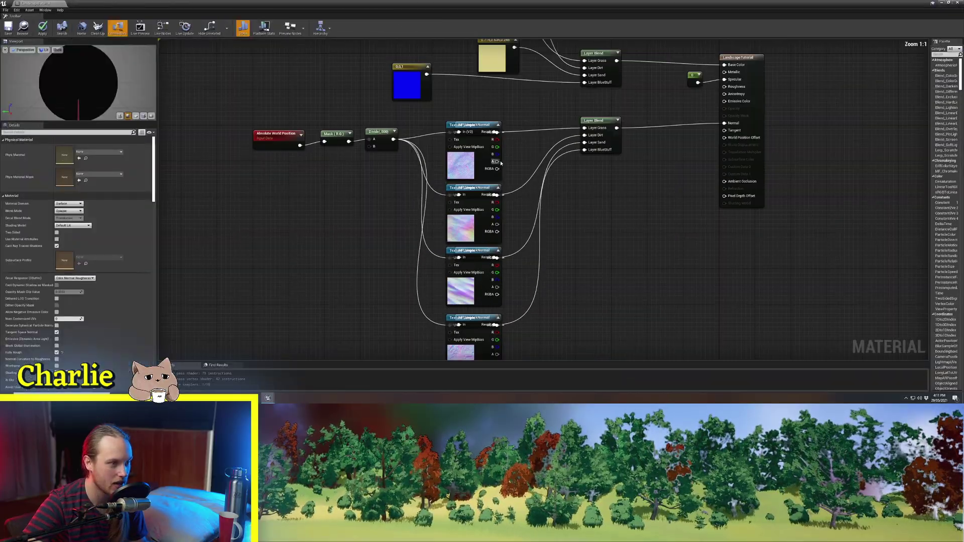
# Step: Set the Sand layer's blend type to LB Height Blend in both Layer Blend nodes
pyautogui.moveTo(552, 251); pyautogui.dragTo(390, 290, button='right')
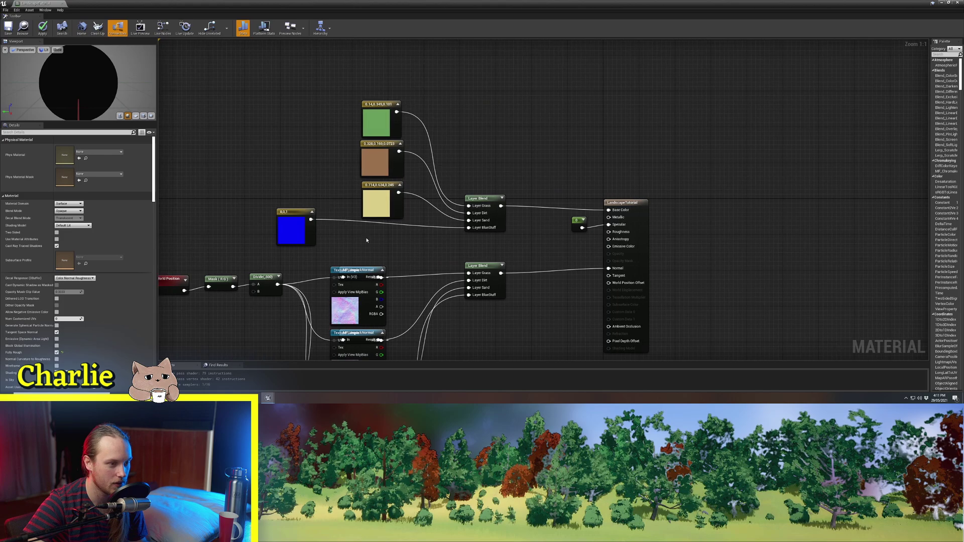
pyautogui.scroll(5, 392, 251)
pyautogui.click(570, 164)
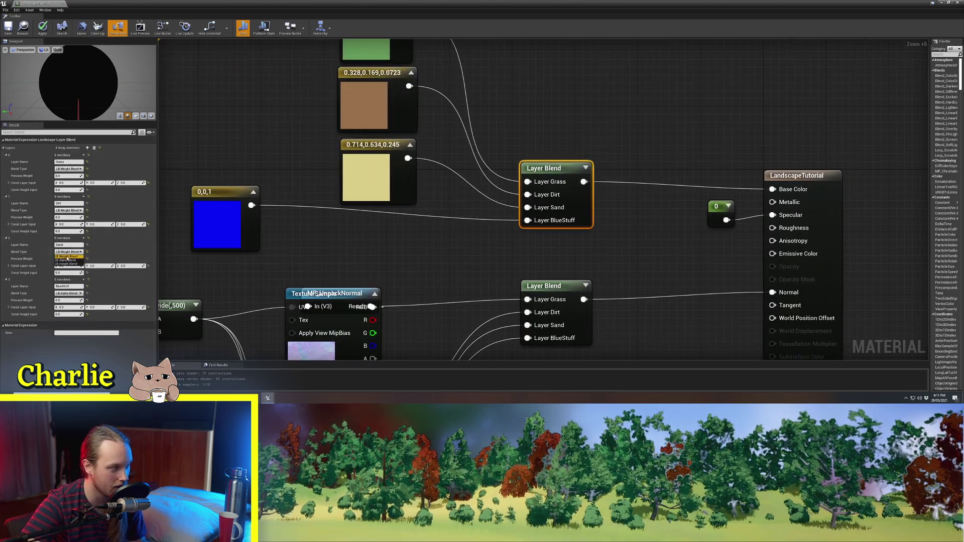
pyautogui.click(59, 264)
pyautogui.moveTo(488, 286); pyautogui.dragTo(445, 275, button='right')
pyautogui.click(510, 195)
pyautogui.click(71, 264)
pyautogui.scroll(2, 512, 222)
pyautogui.click(445, 276)
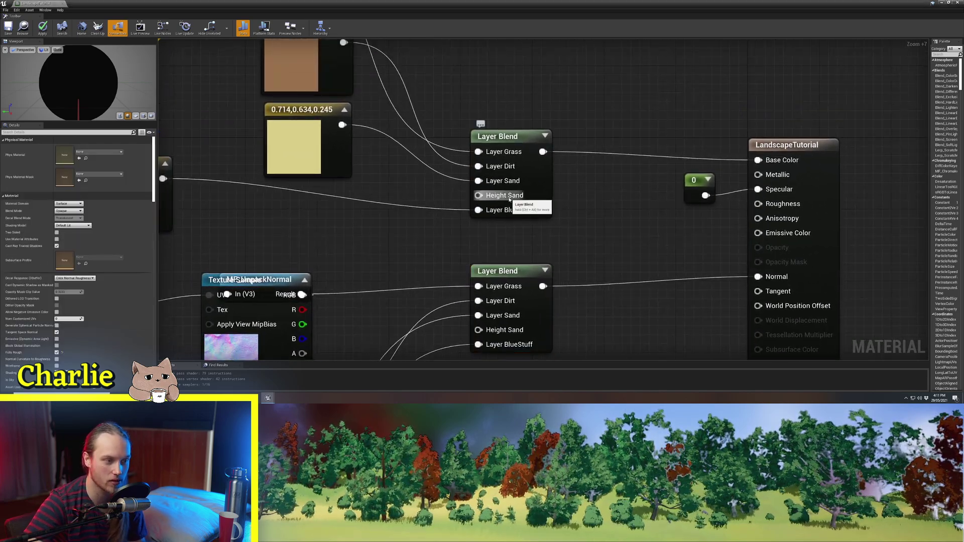
# Step: Move the blue colour constant up beside the other colour constants, clear of the space before the upper Layer Blend
pyautogui.moveTo(510, 199); pyautogui.dragTo(636, 167, button='right')
pyautogui.moveTo(256, 173); pyautogui.dragTo(505, 92)
pyautogui.moveTo(572, 286); pyautogui.dragTo(561, 215, button='right')
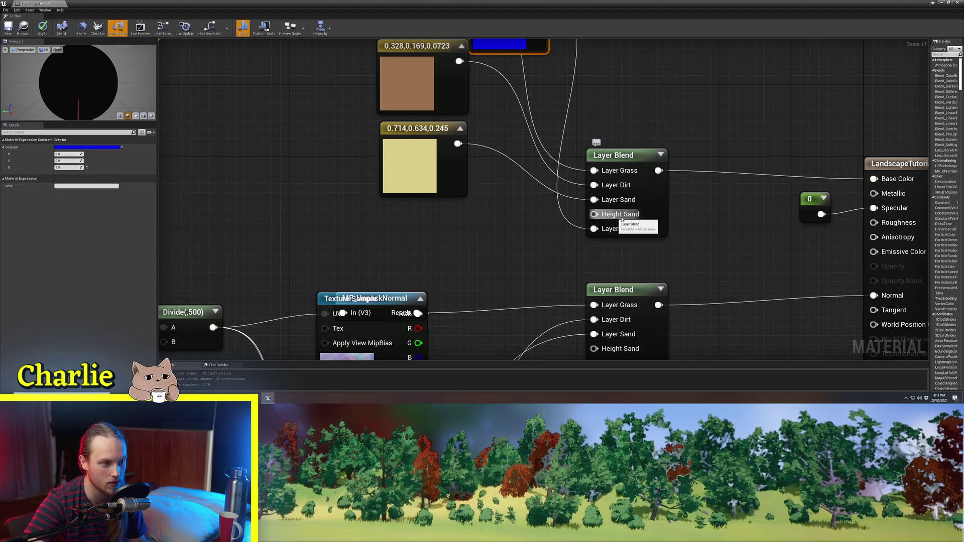
# Step: Select the Texture Sample holding the sand normal map and open its Sand_Baked texture
pyautogui.moveTo(533, 287); pyautogui.dragTo(545, 40, button='right')
pyautogui.click(434, 311)
pyautogui.moveTo(467, 347); pyautogui.dragTo(491, 276, button='right')
pyautogui.click(490, 275)
pyautogui.click(355, 300)
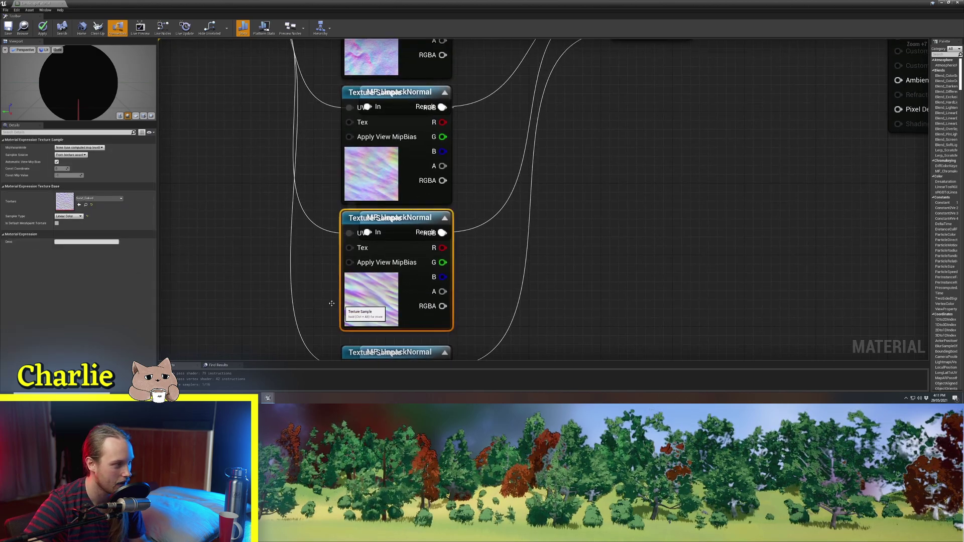
pyautogui.doubleClick(61, 204)
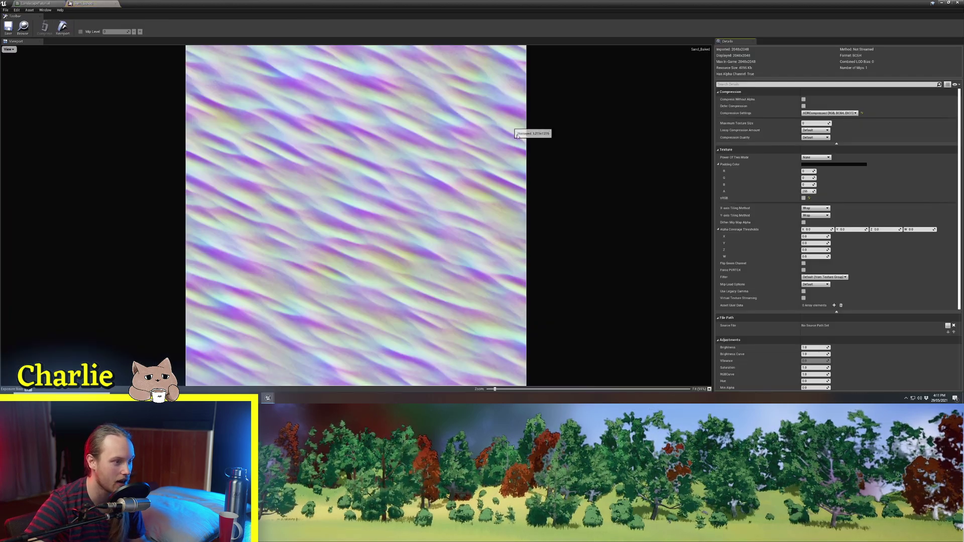
# Step: Hide the red and green channels of Sand_Baked and examine the remaining blue channel as greyscale height data
pyautogui.click(9, 49)
pyautogui.click(12, 67)
pyautogui.click(9, 49)
pyautogui.click(12, 61)
pyautogui.scroll(5, 307, 151)
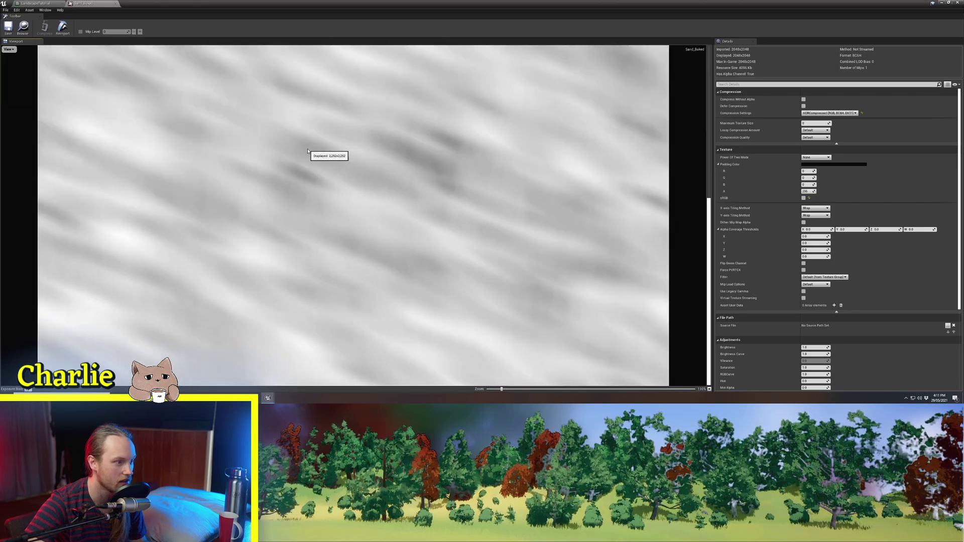
pyautogui.scroll(-3, 325, 192)
# Step: Connect the sand Texture Sample's B output to the Height Sand inputs of both Layer Blend nodes
pyautogui.moveTo(442, 277); pyautogui.dragTo(622, 123)
pyautogui.moveTo(539, 326); pyautogui.dragTo(485, 49, button='right')
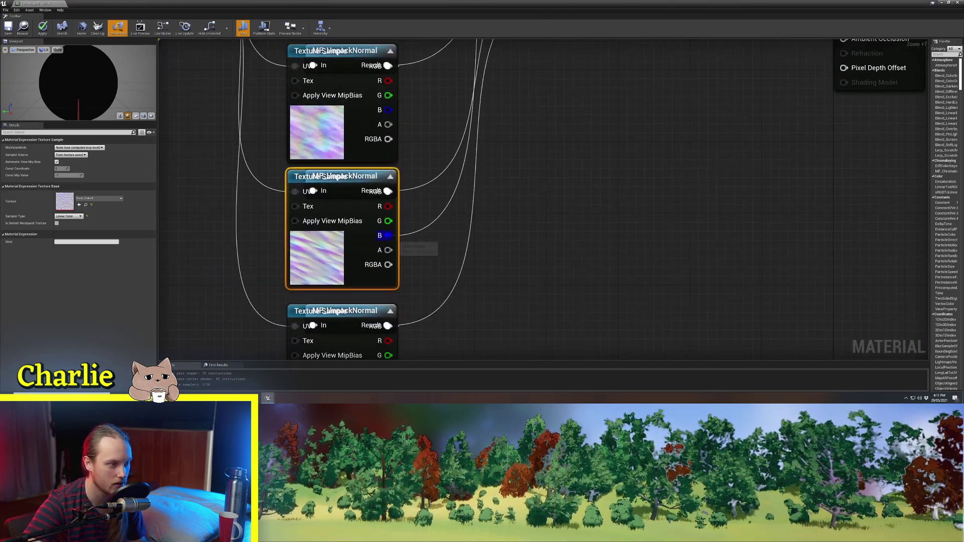
pyautogui.moveTo(389, 238); pyautogui.dragTo(564, 184)
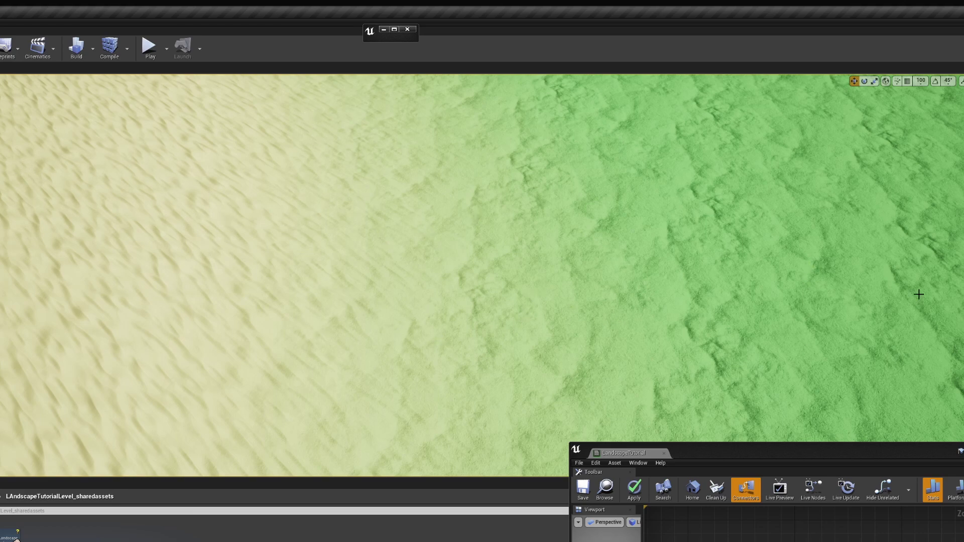
# Step: Save the landscape material with its height connections and move in on the boundary between the sand and grass
pyautogui.click(585, 492)
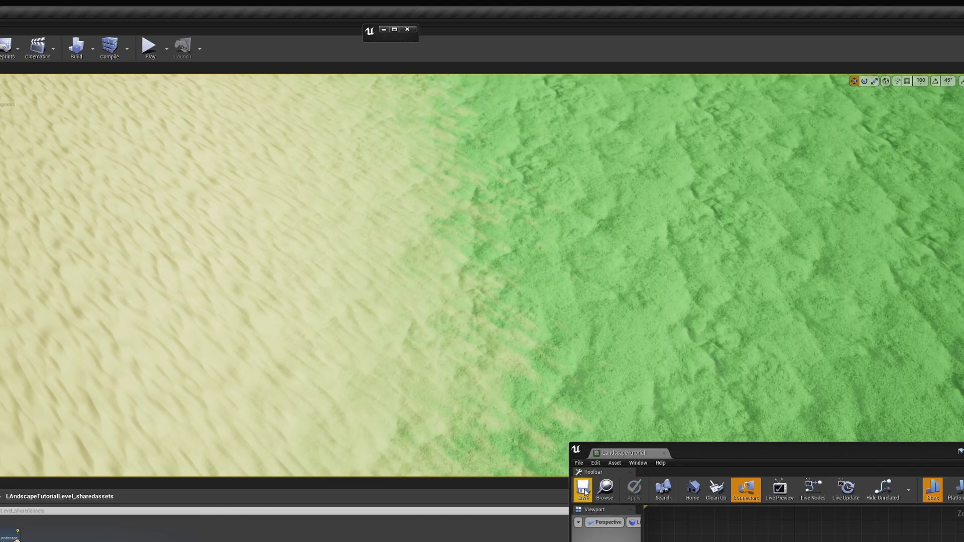
pyautogui.scroll(6, 447, 356)
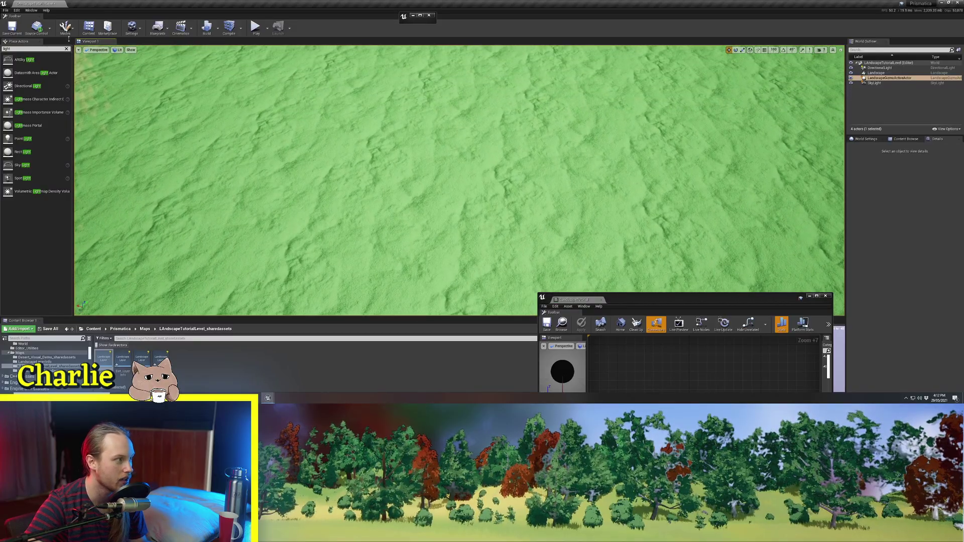
# Step: Switch to Landscape editing and paint a curved trail of the brown Dirt layer across the grass
pyautogui.click(64, 29)
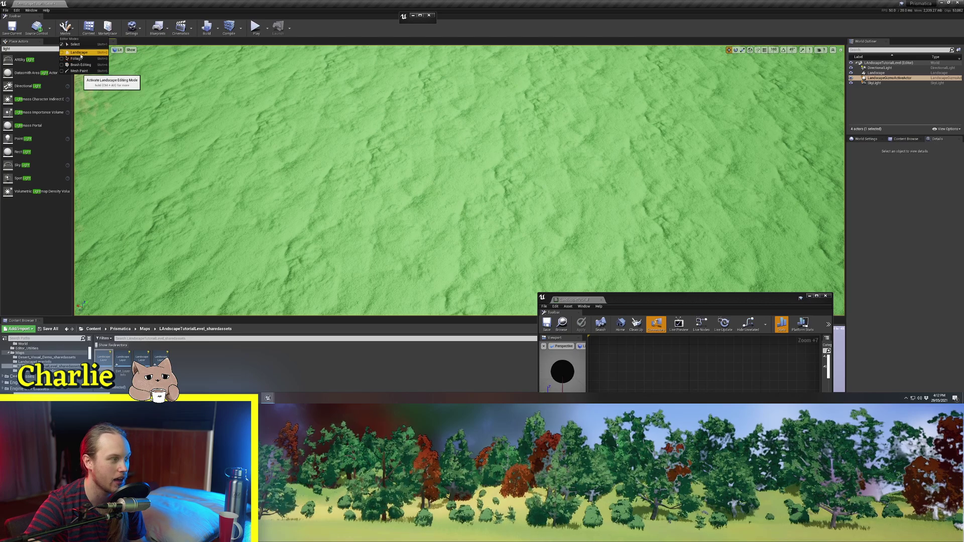
pyautogui.click(70, 57)
pyautogui.click(35, 189)
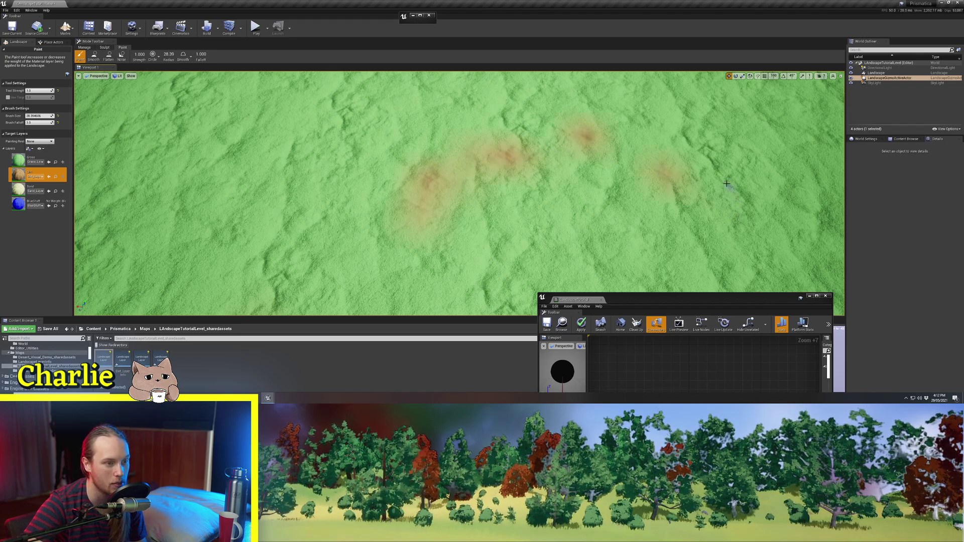
pyautogui.moveTo(559, 145); pyautogui.dragTo(321, 230, button='right')
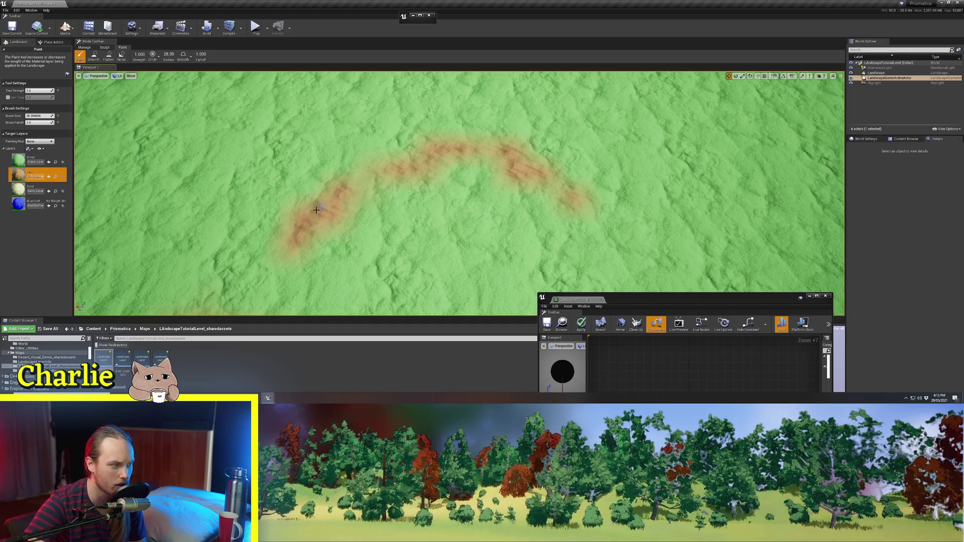
# Step: Enlarge the brush radius to about 372 and paint a broad patch of dirt on the grass
pyautogui.moveTo(164, 54); pyautogui.dragTo(187, 54)
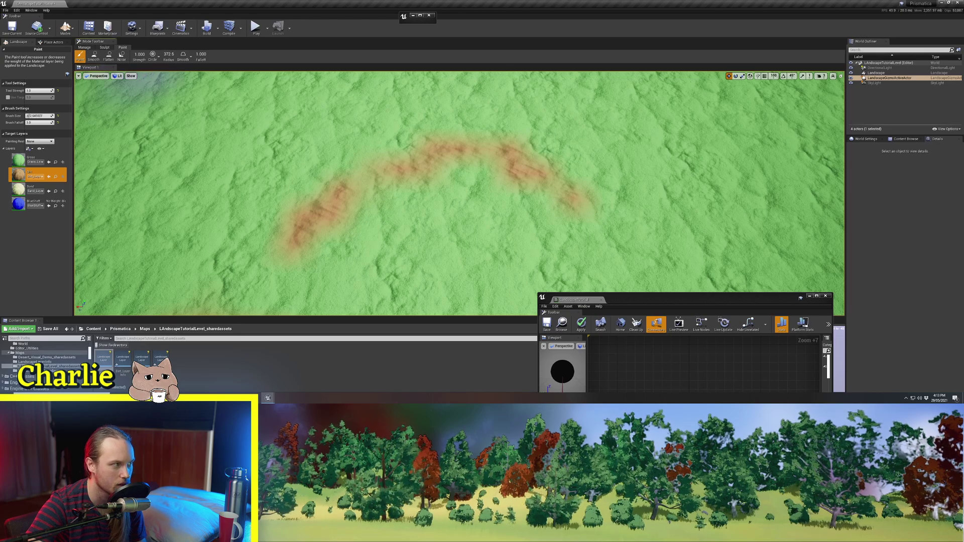
pyautogui.click(378, 178)
pyautogui.moveTo(377, 178); pyautogui.dragTo(379, 157)
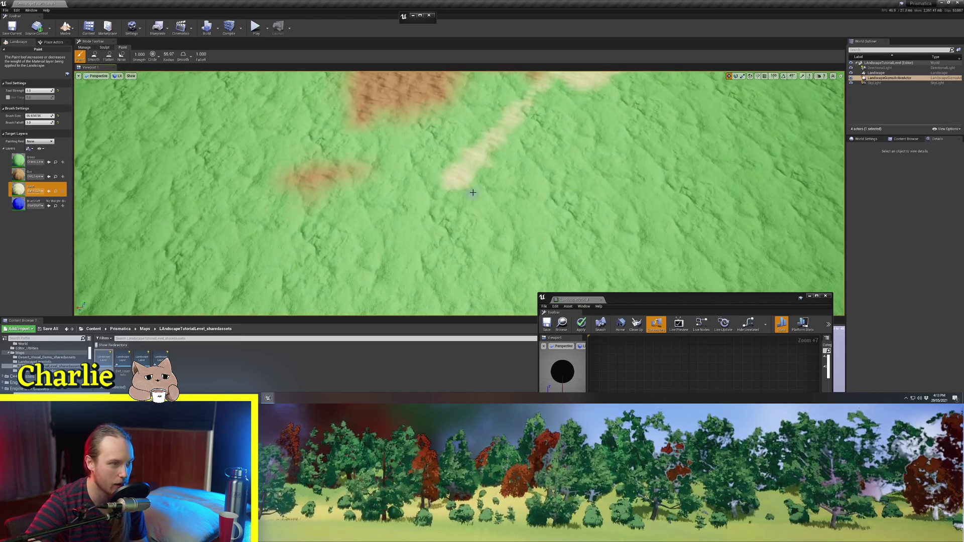
# Step: Paint winding strokes and patches of the Sand layer across the grass near the dirt
pyautogui.click(488, 172)
pyautogui.click(541, 165)
pyautogui.click(623, 176)
pyautogui.click(676, 190)
pyautogui.moveTo(727, 203)
pyautogui.mouseDown()
pyautogui.moveTo(639, 178)
pyautogui.moveTo(478, 176)
pyautogui.moveTo(783, 193)
pyautogui.mouseUp()
# Step: Examine the landscape's triangle grid in the Brush Wireframe view mode, and return the viewport to Lit
pyautogui.click(66, 27)
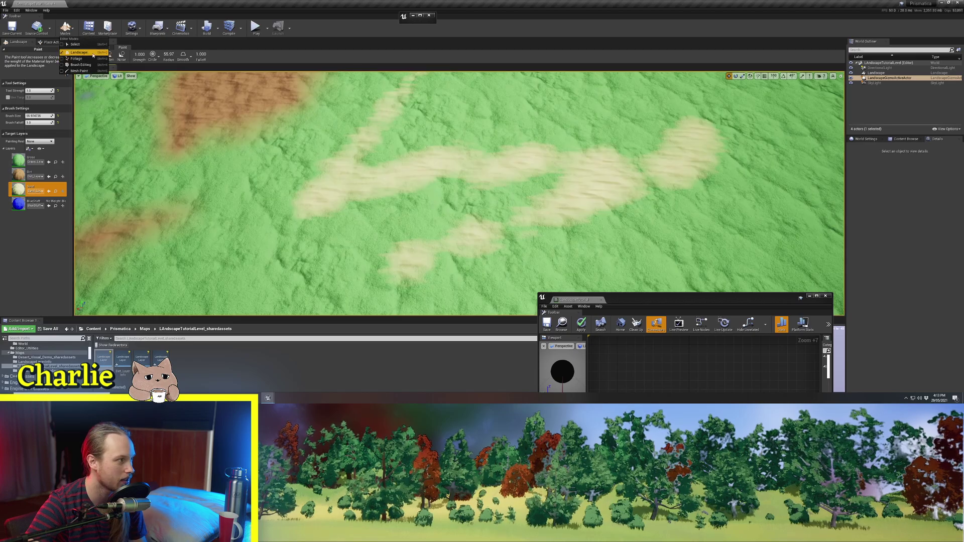
pyautogui.click(101, 77)
pyautogui.click(102, 76)
pyautogui.click(119, 76)
pyautogui.click(126, 106)
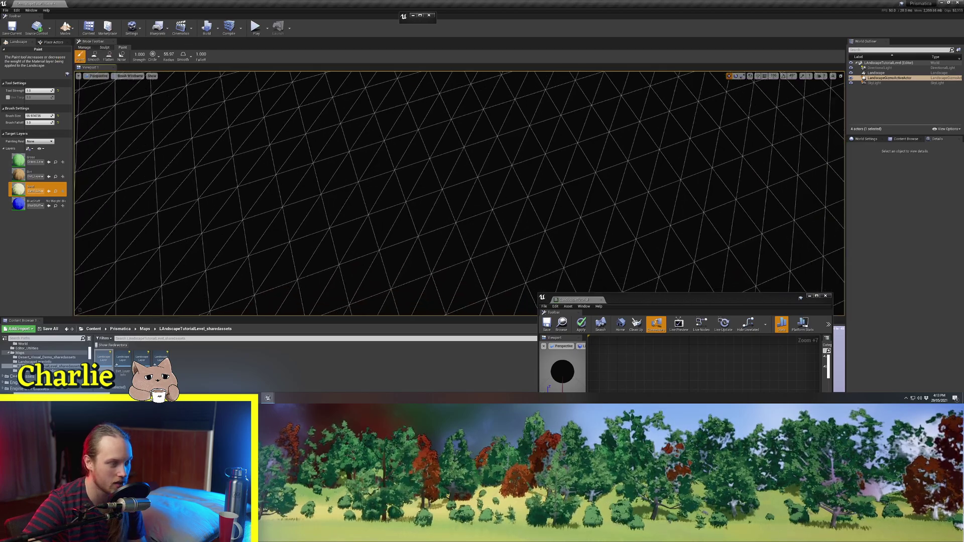
pyautogui.moveTo(459, 193); pyautogui.dragTo(456, 206, button='right')
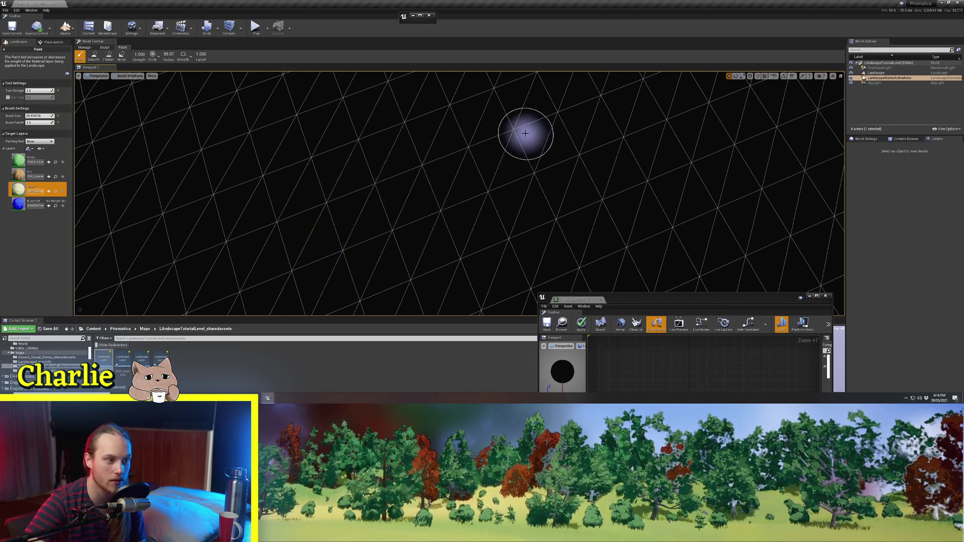
pyautogui.scroll(2, 525, 133)
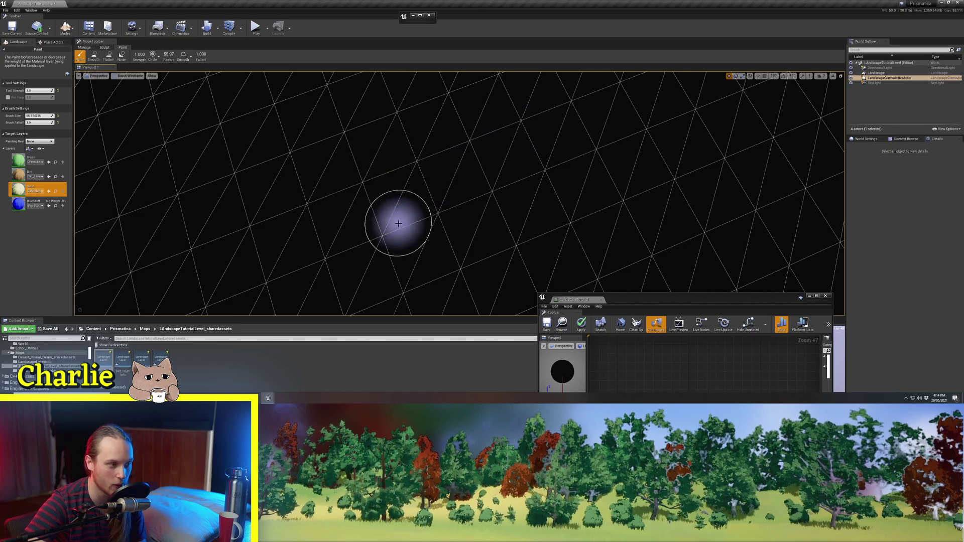
pyautogui.click(122, 75)
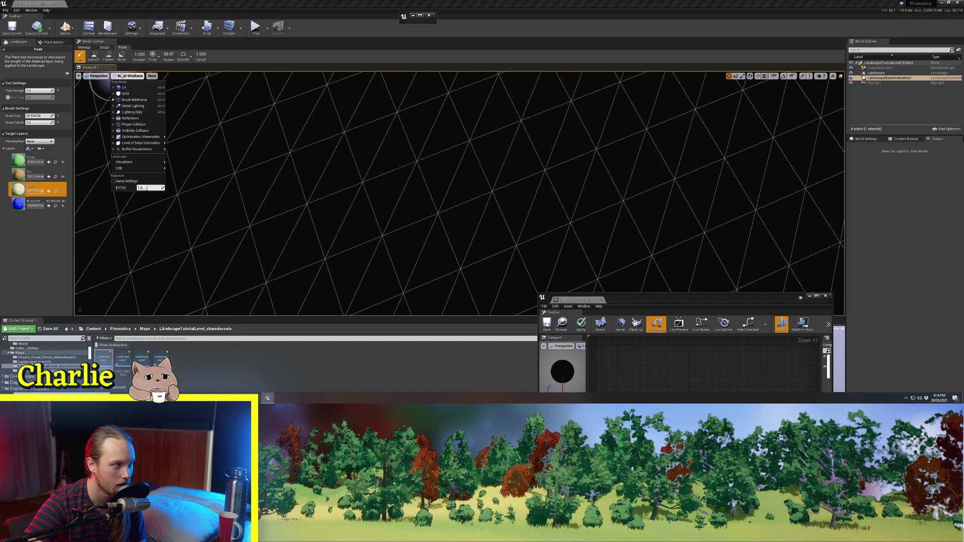
pyautogui.click(124, 87)
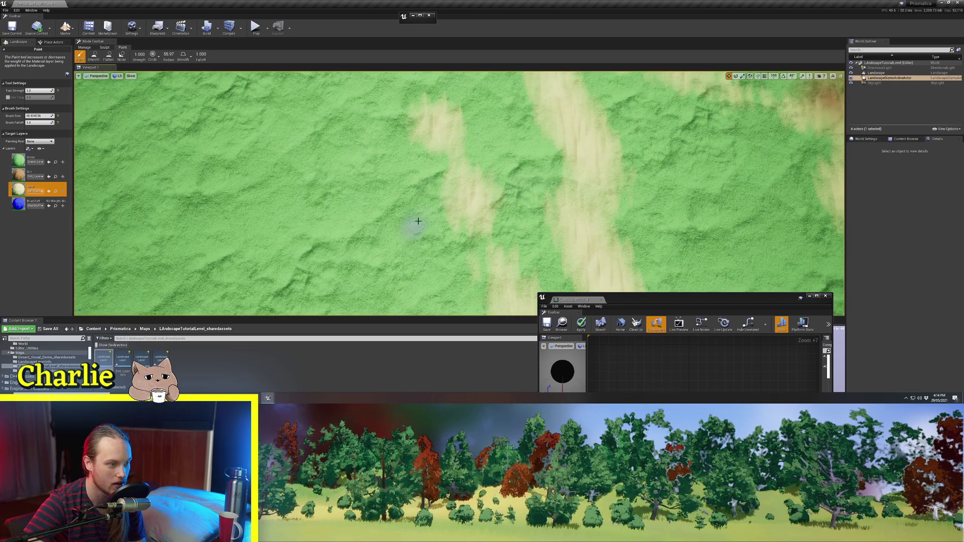
# Step: Paint further sand patches on the open grass beside the existing sand strokes
pyautogui.click(418, 221)
pyautogui.click(331, 213)
pyautogui.moveTo(265, 155)
pyautogui.mouseDown()
pyautogui.moveTo(255, 127)
pyautogui.moveTo(269, 154)
pyautogui.mouseUp()
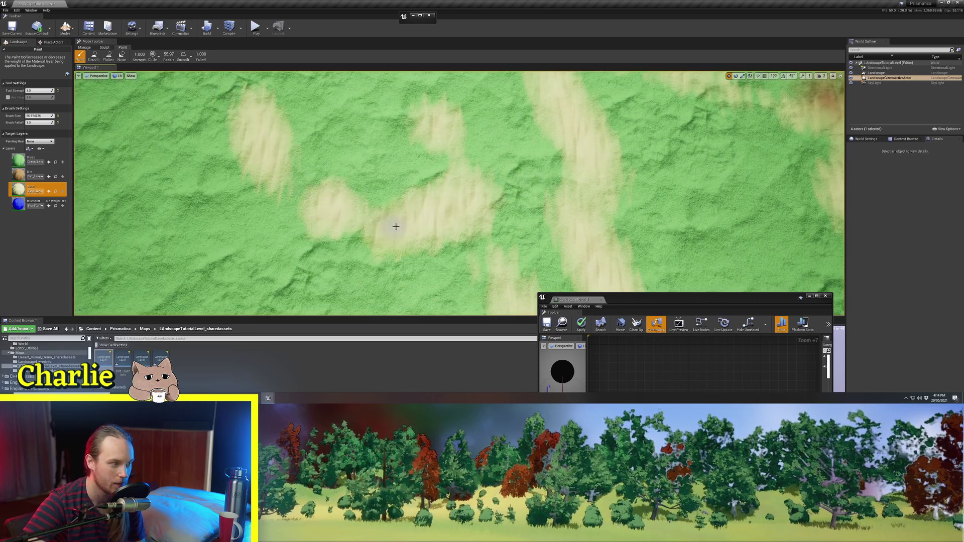
pyautogui.moveTo(291, 188)
pyautogui.mouseDown(button='right')
pyautogui.moveTo(522, 217)
pyautogui.moveTo(583, 122)
pyautogui.moveTo(536, 196)
pyautogui.moveTo(382, 195)
pyautogui.mouseUp(button='right')
pyautogui.moveTo(382, 195); pyautogui.dragTo(345, 229)
pyautogui.moveTo(488, 157); pyautogui.dragTo(246, 182)
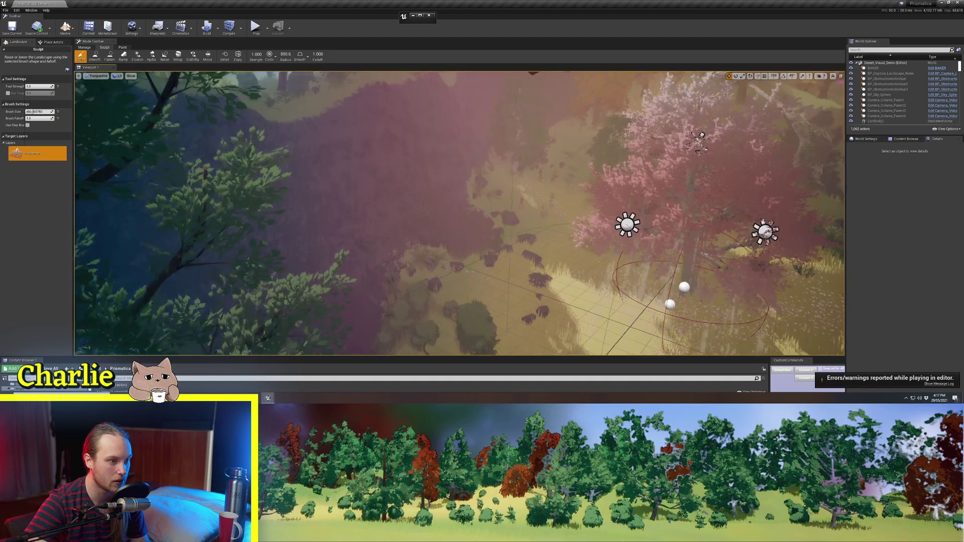
# Step: Examine the ground beneath the trees in the forest demo level
pyautogui.moveTo(447, 196); pyautogui.dragTo(447, 195, button='right')
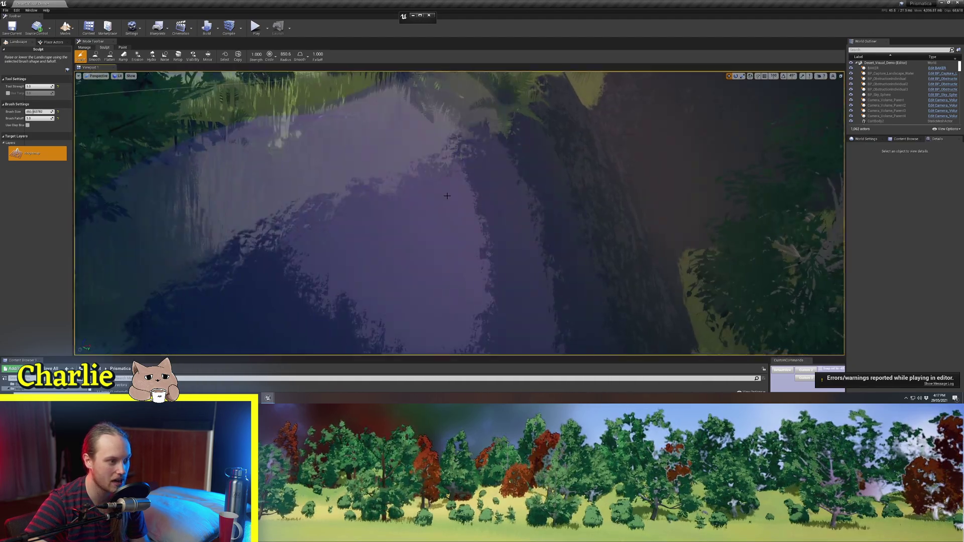